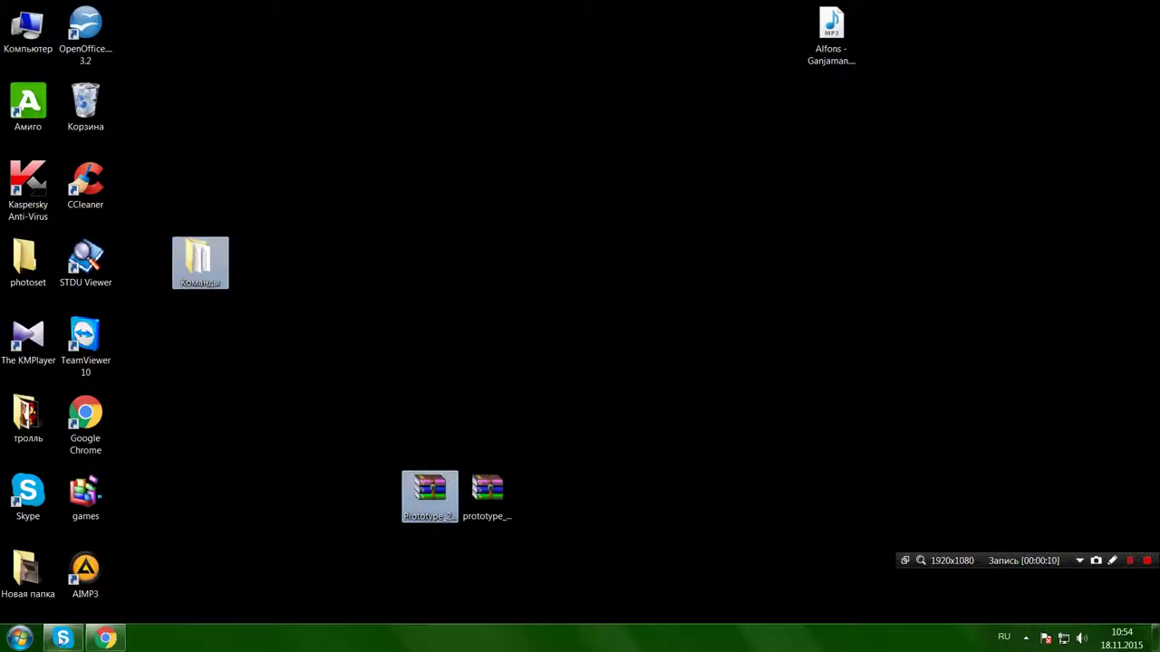
Switch to Chrome and place a copy of the downloaded MHVideoConverter-ru.exe installer on the desktop.
left_click(106, 638)
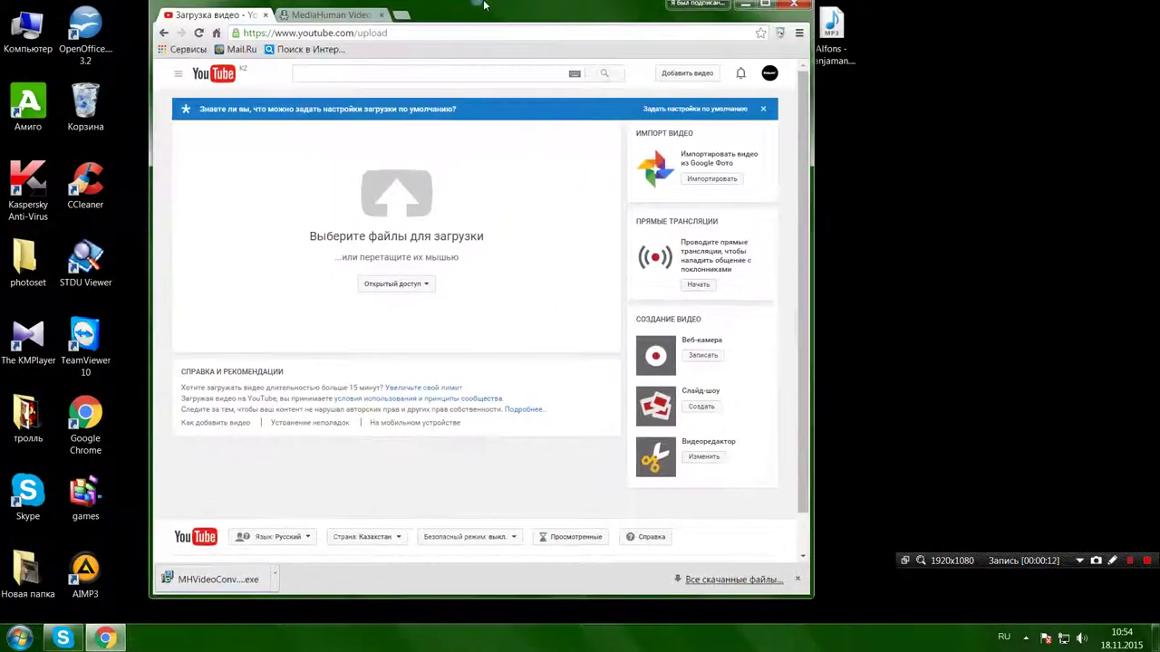
double_click(447, 11)
double_click(447, 11)
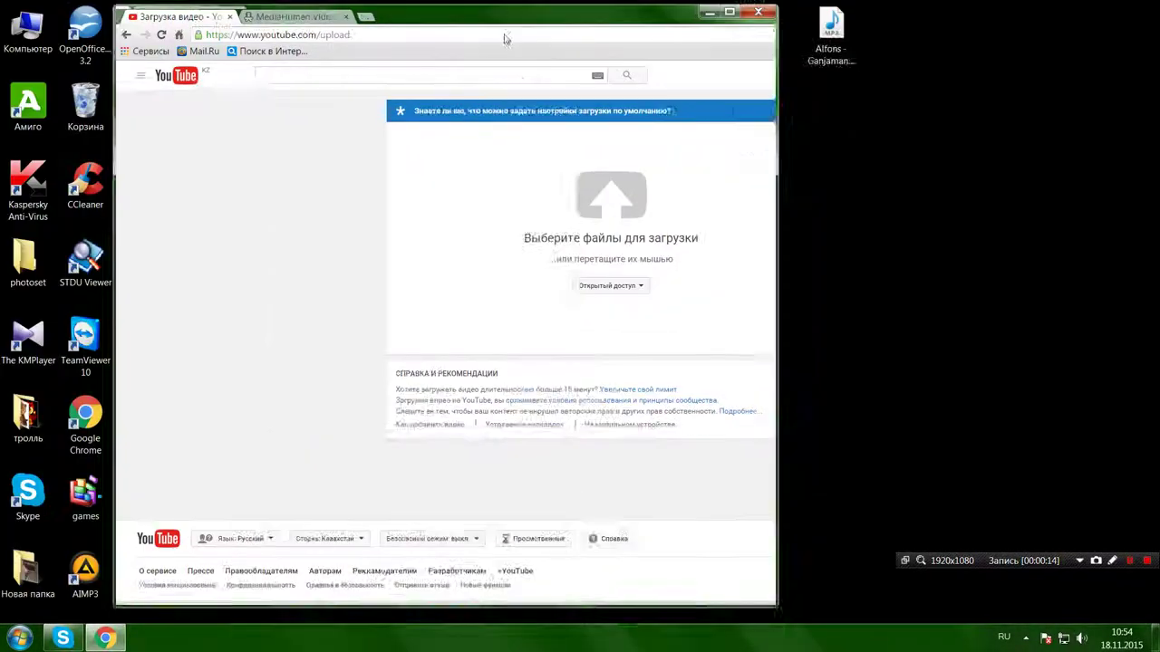
left_click_drag(446, 10, 540, 29)
left_click_drag(286, 600, 145, 453)
Open the lolol folder on drive D in Windows Explorer.
double_click(11, 16)
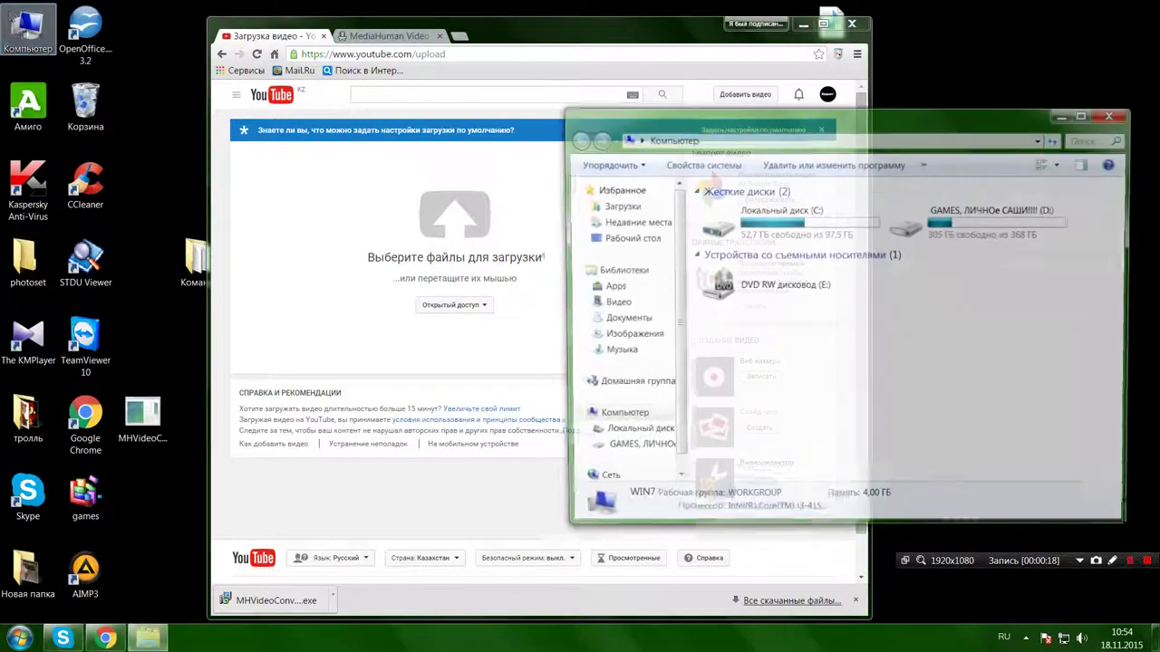
double_click(943, 225)
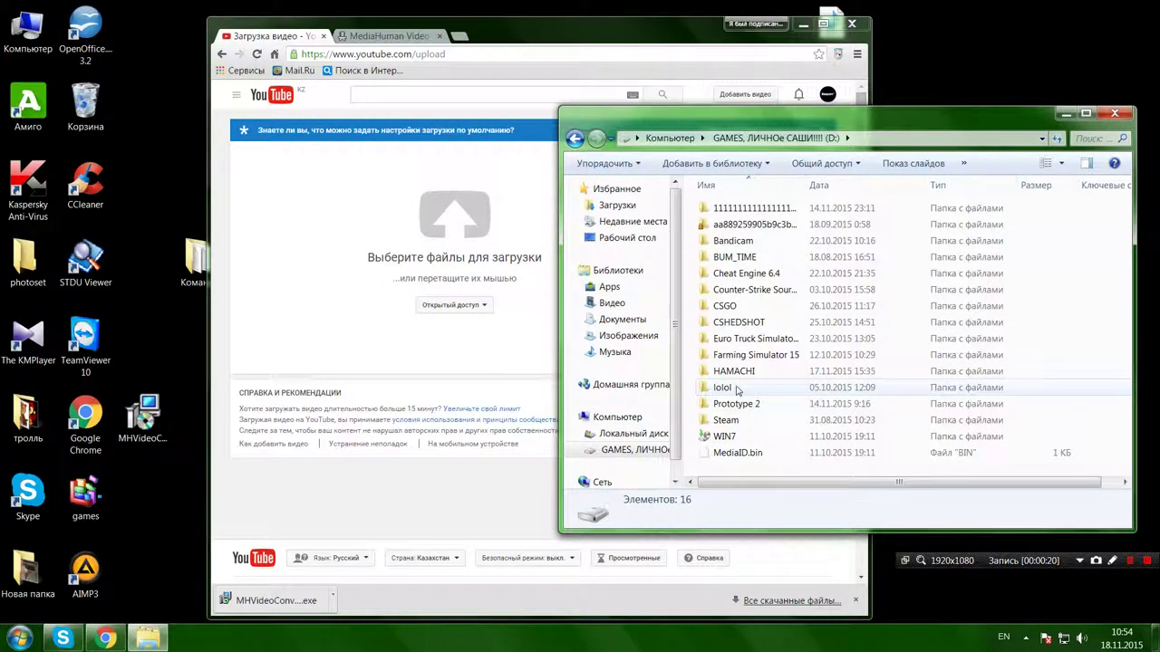
double_click(866, 387)
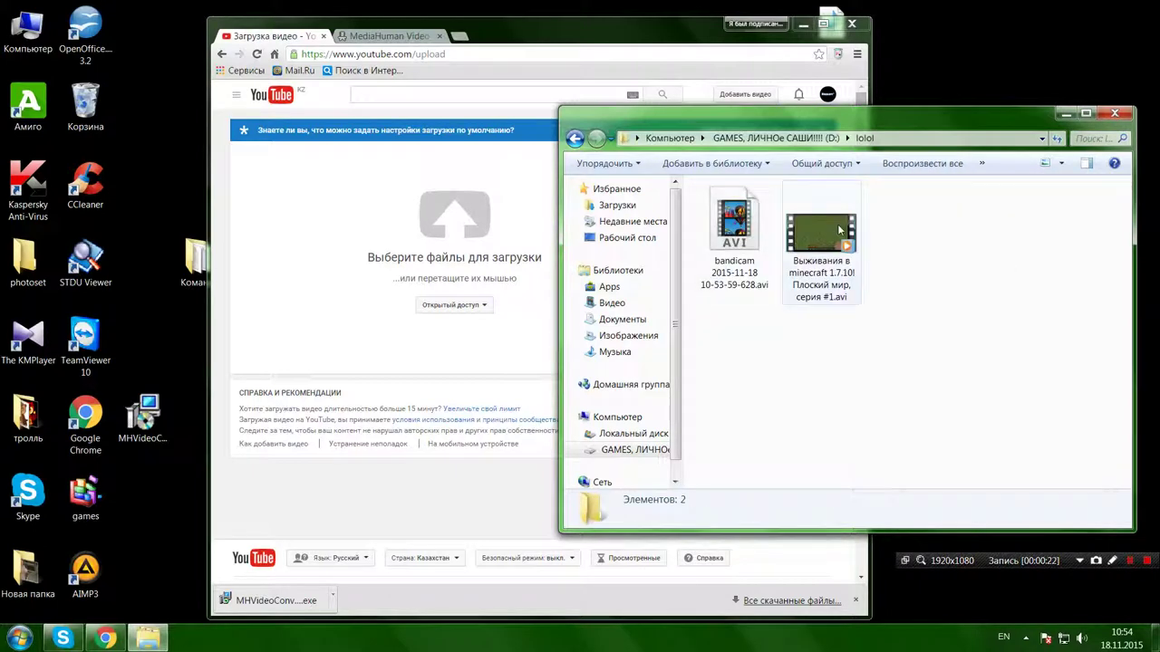
Start uploading "Выживания в minecraft 1.7.10! Плоский мир, серия #1.avi" to YouTube, then cancel the upload and reload the upload page.
left_click_drag(827, 236, 484, 233)
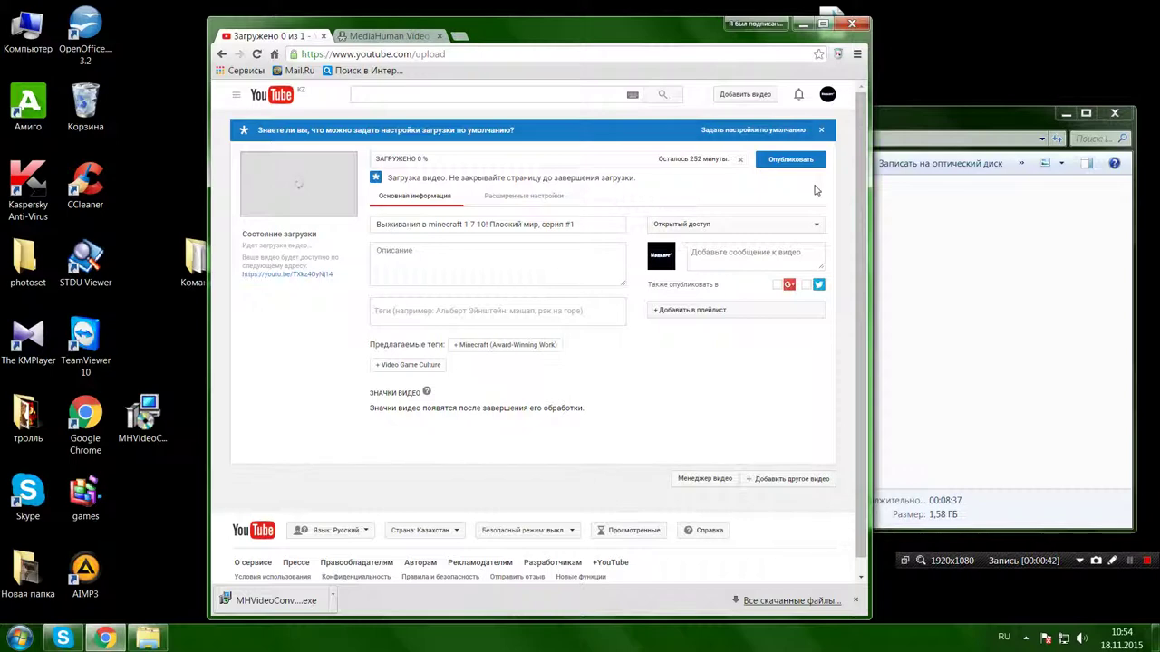
left_click(741, 161)
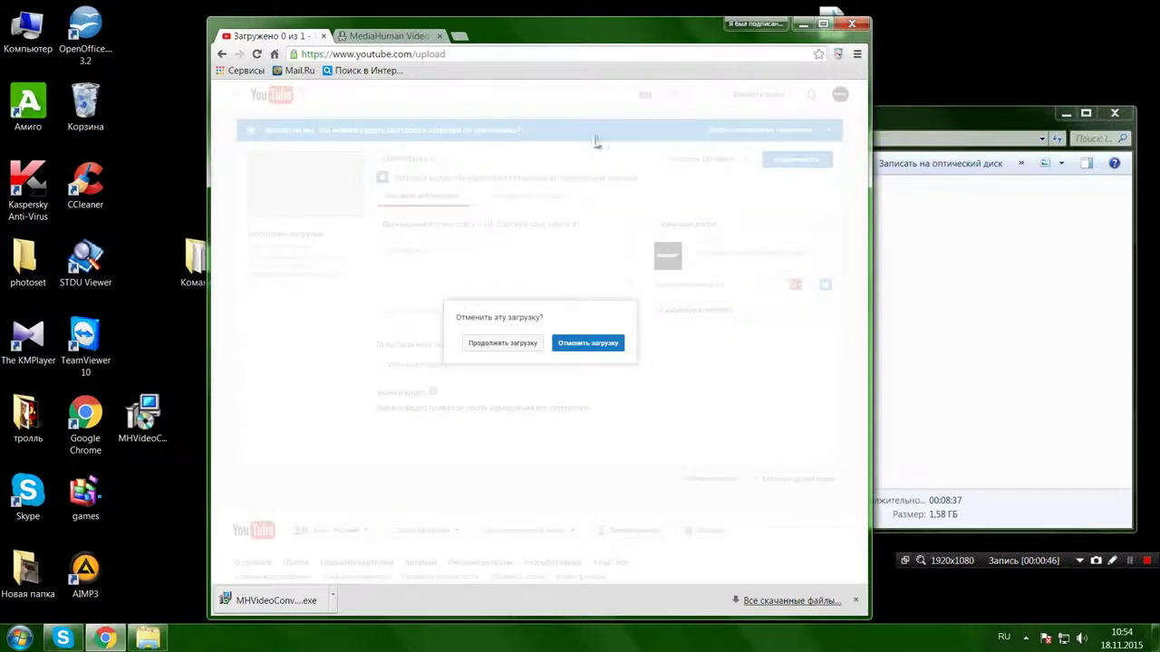
key("Return")
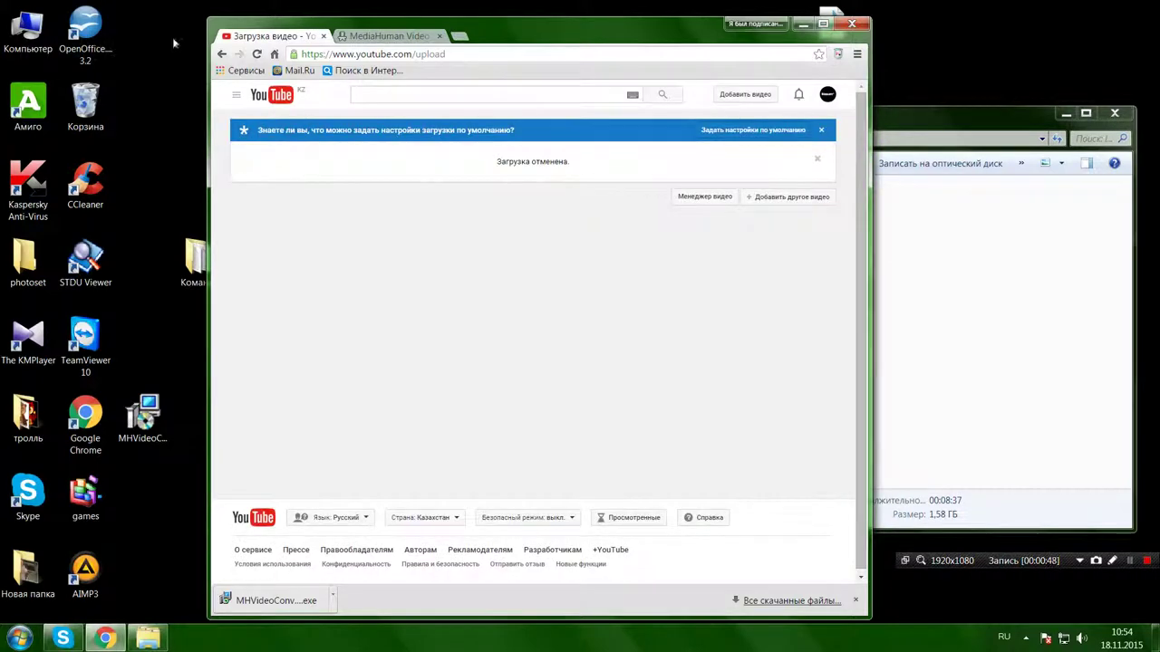
left_click(745, 94)
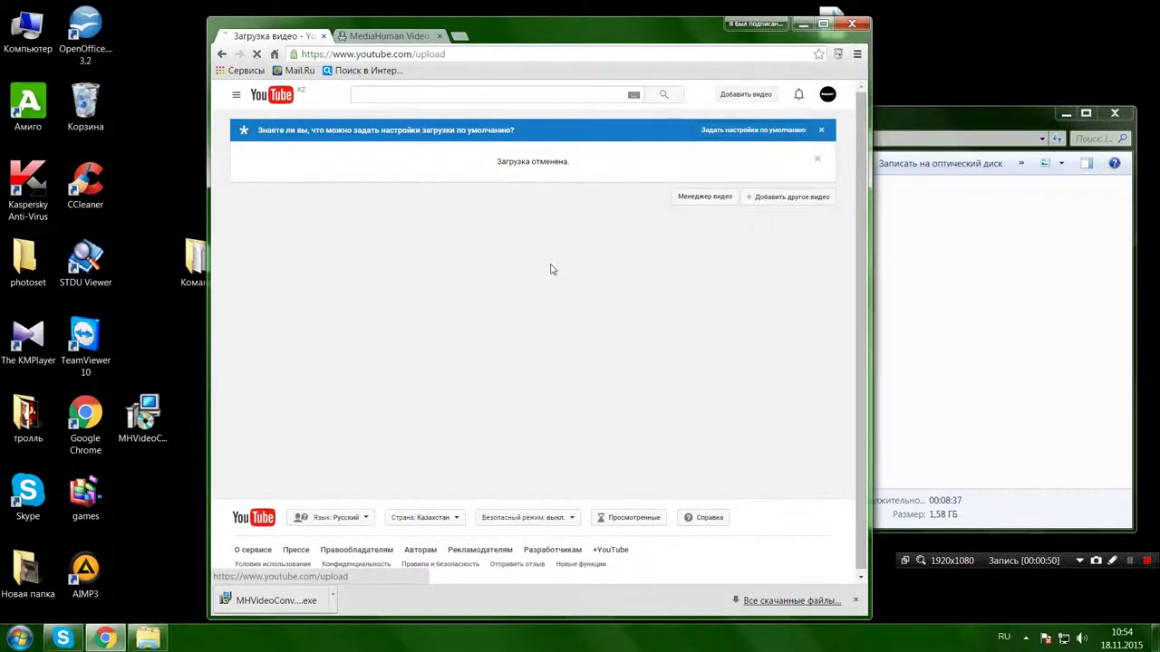
Minimize the browser and run the MHVideoConverter-ru.exe installer from the desktop, allowing it to start.
left_click(804, 26)
left_click(143, 391)
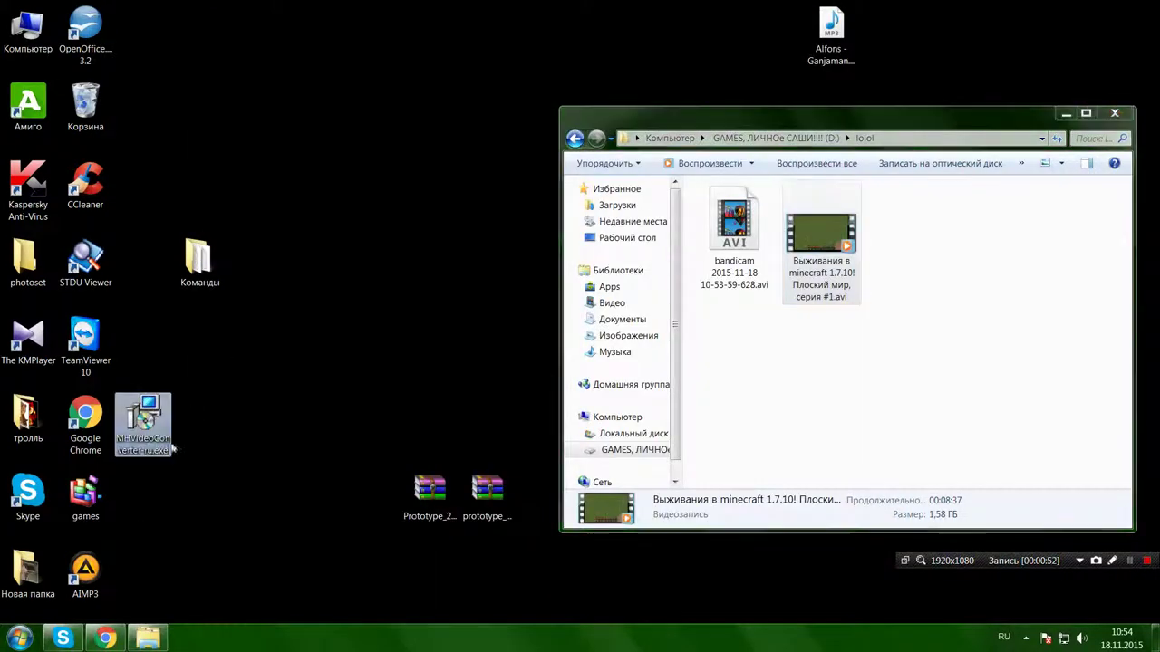
left_click_drag(152, 422, 348, 257)
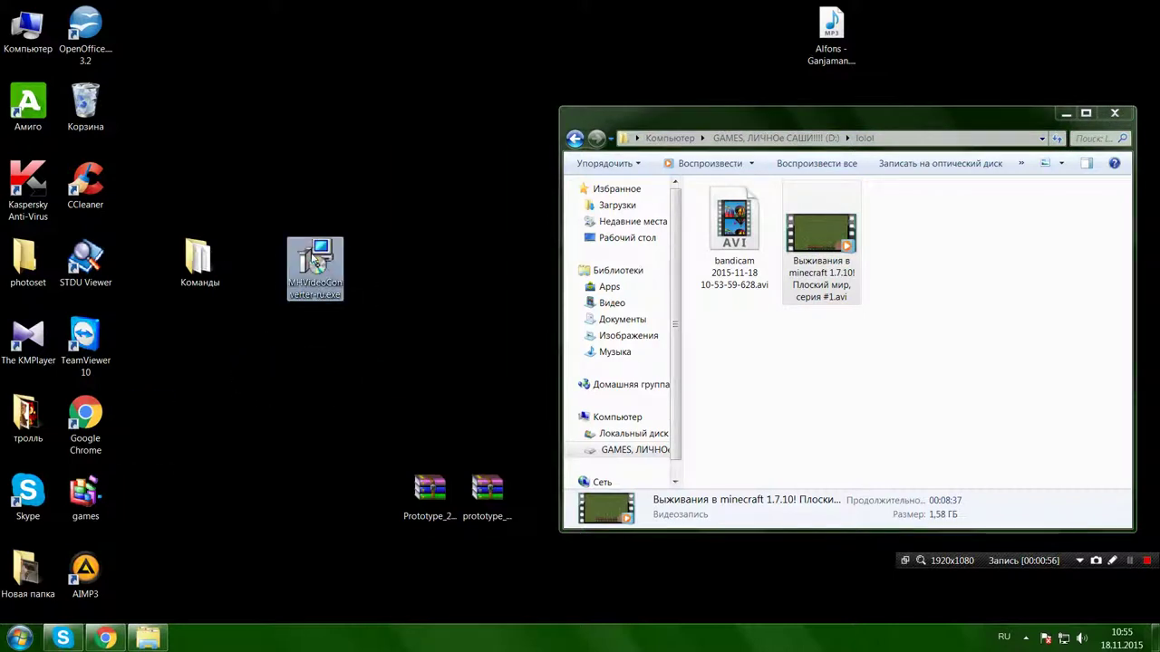
double_click(317, 261)
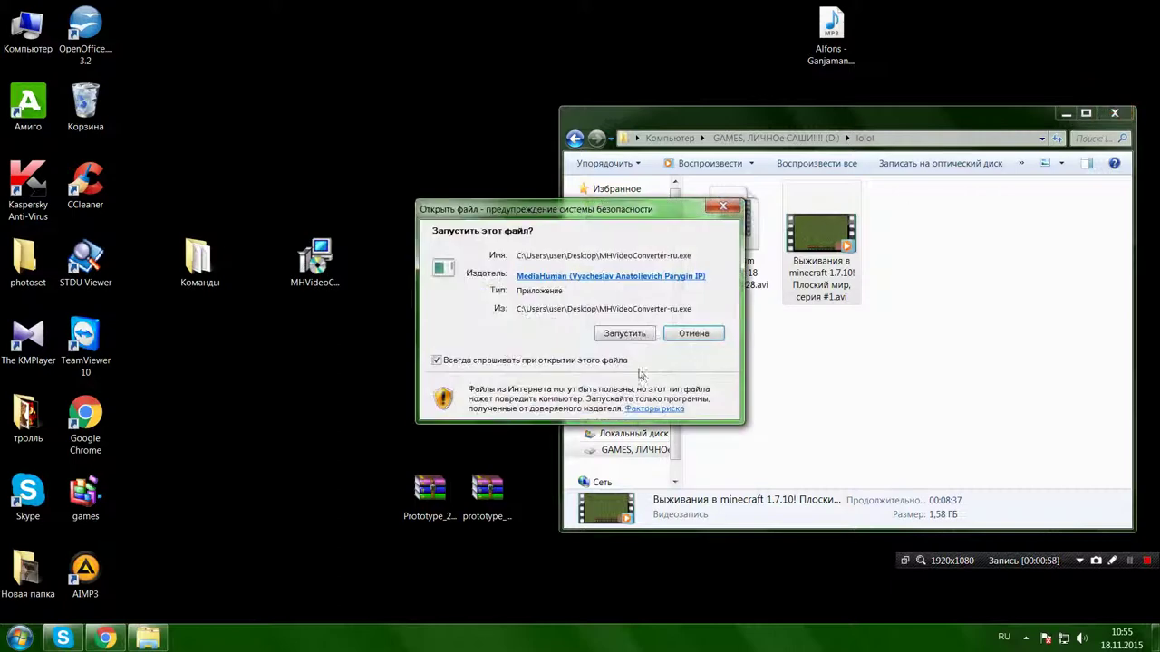
left_click(657, 333)
Review the MediaHuman Video Converter download page in Chrome.
left_click(106, 639)
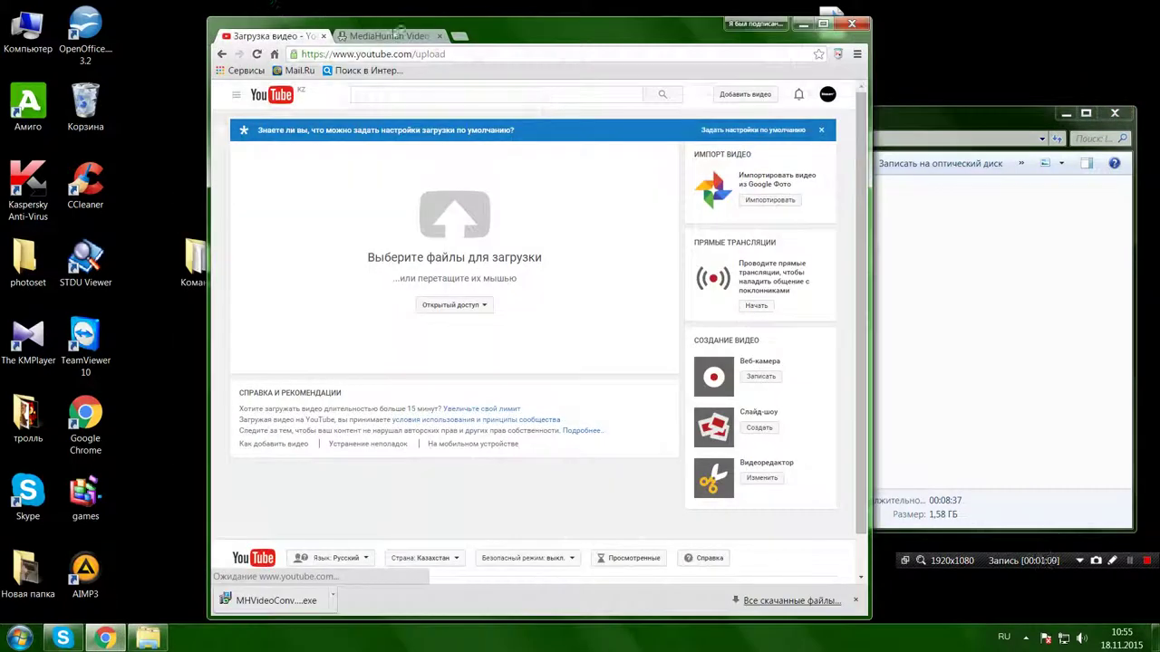
left_click(390, 35)
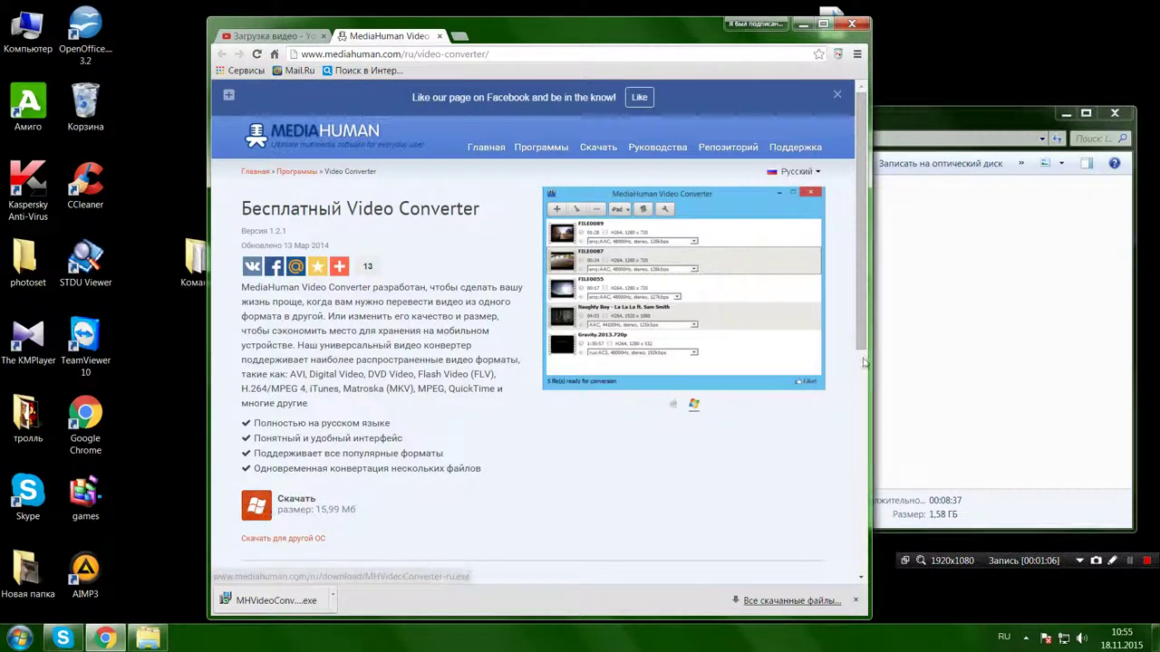
left_click(803, 23)
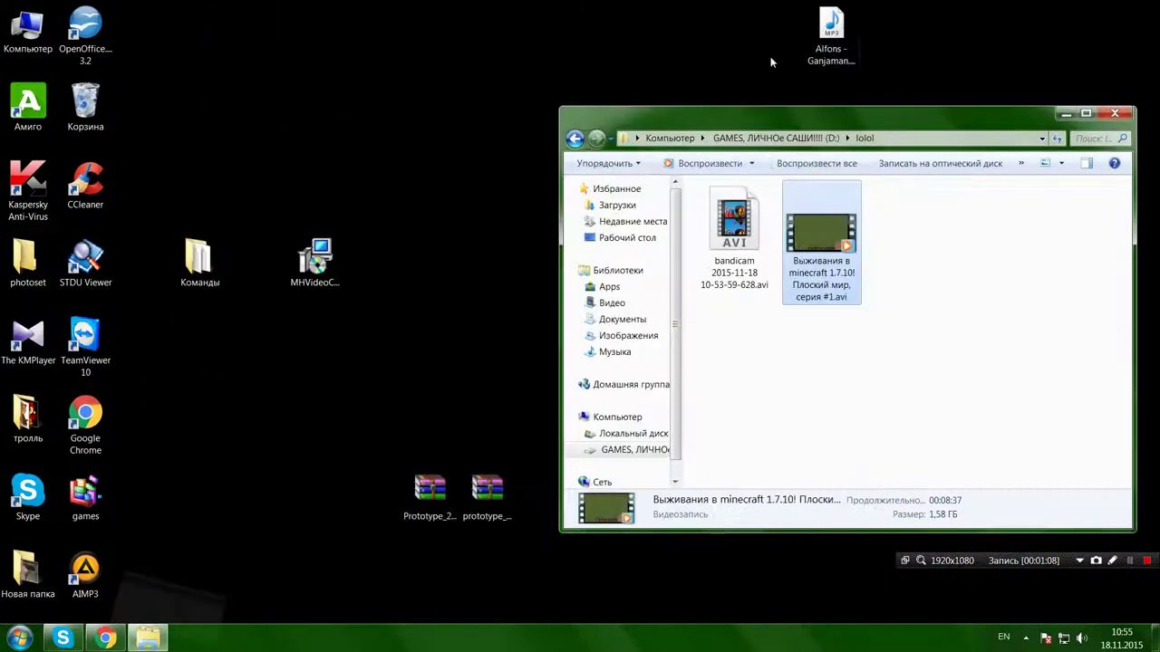
Clear the Explorer window away and accept the license agreement in the MediaHuman Video Converter setup.
left_click(1062, 116)
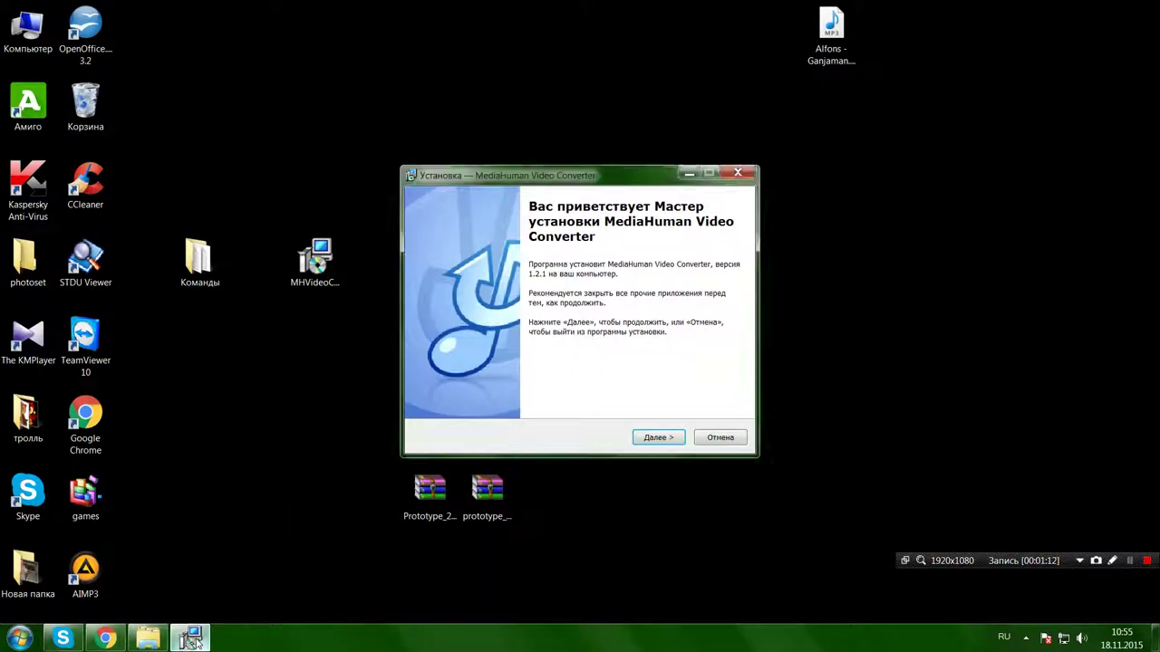
left_click(648, 439)
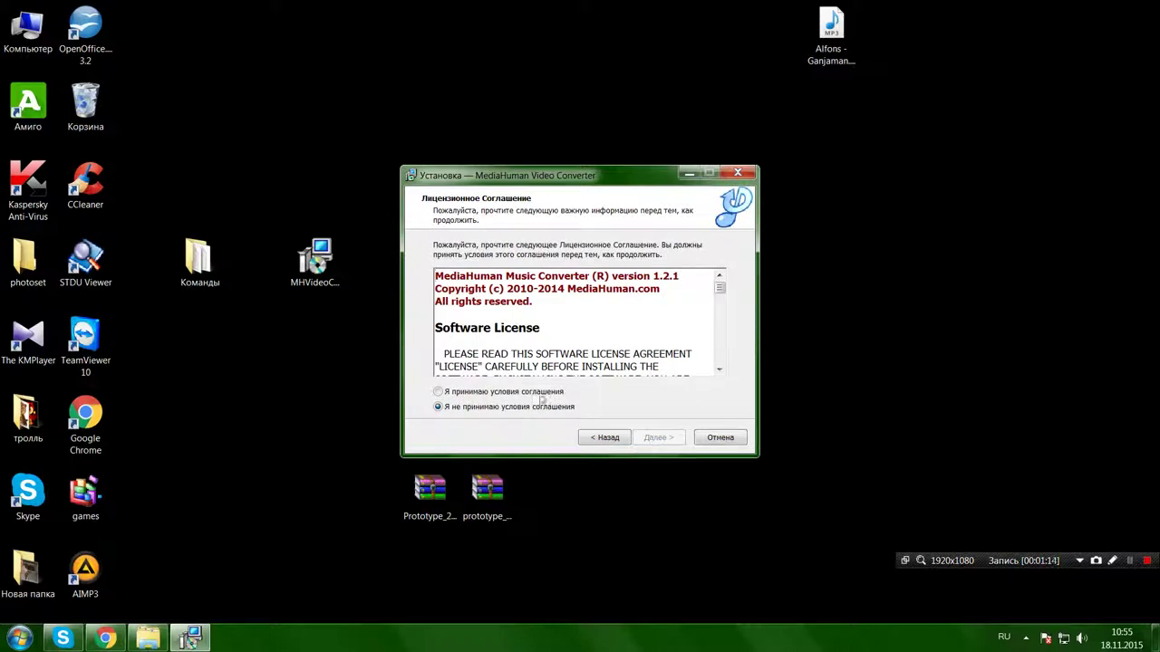
left_click(517, 391)
left_click_drag(719, 289, 715, 379)
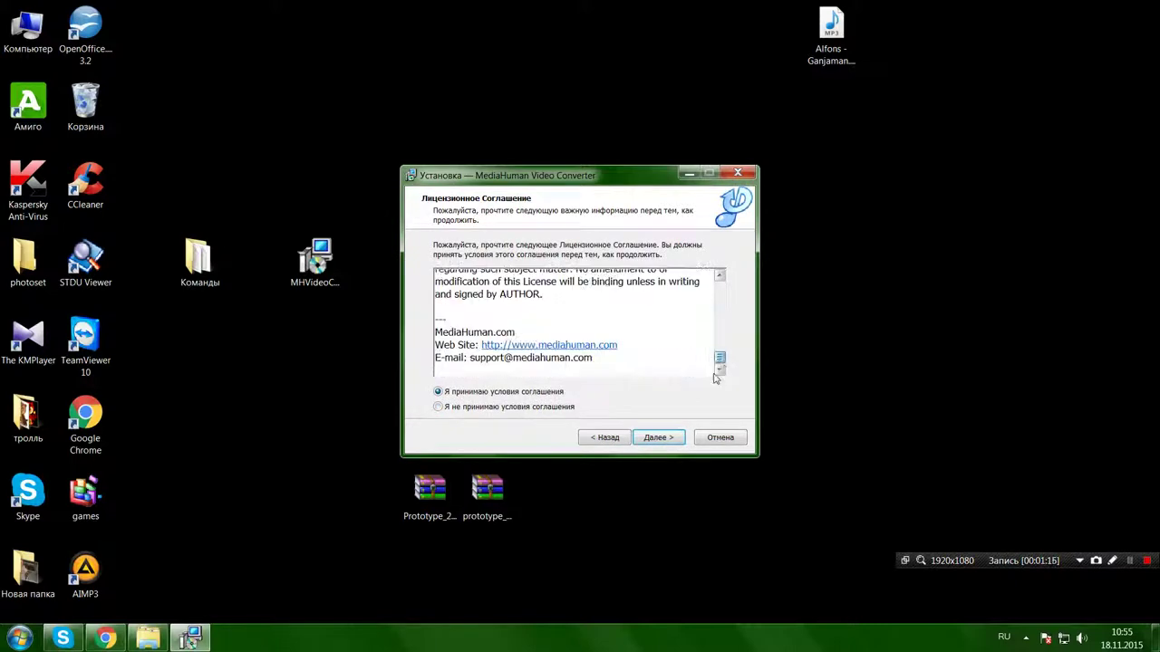
left_click(664, 439)
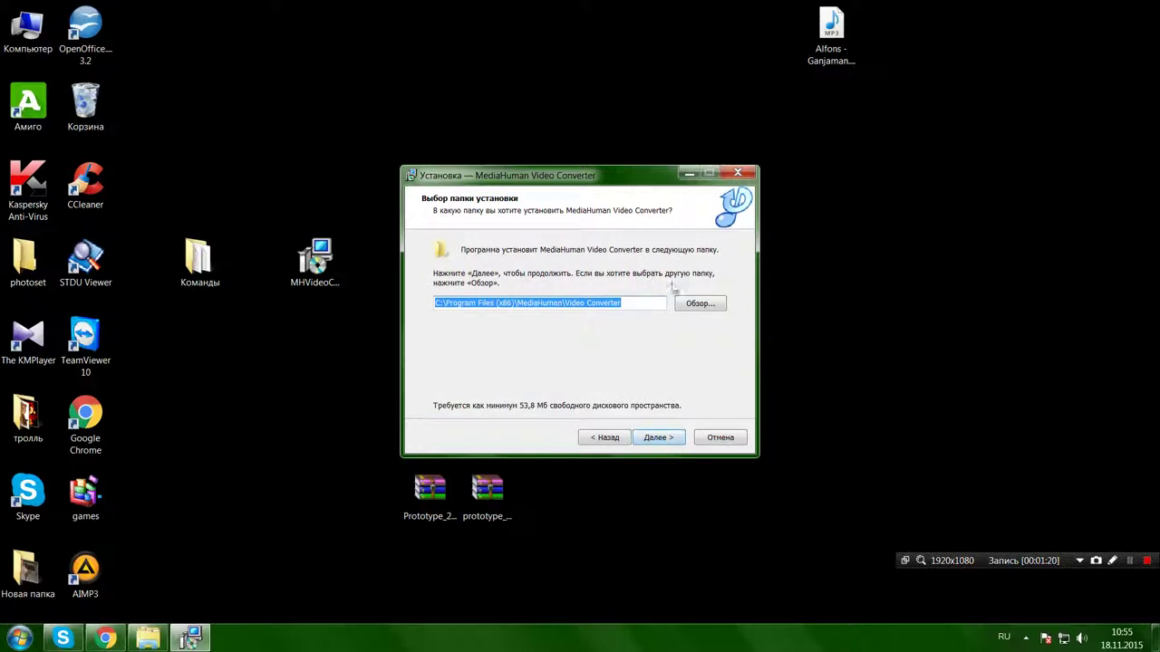
Set the installation folder to D:\Video Converter and continue the setup.
left_click(687, 306)
scroll(561, 352, "down", 6)
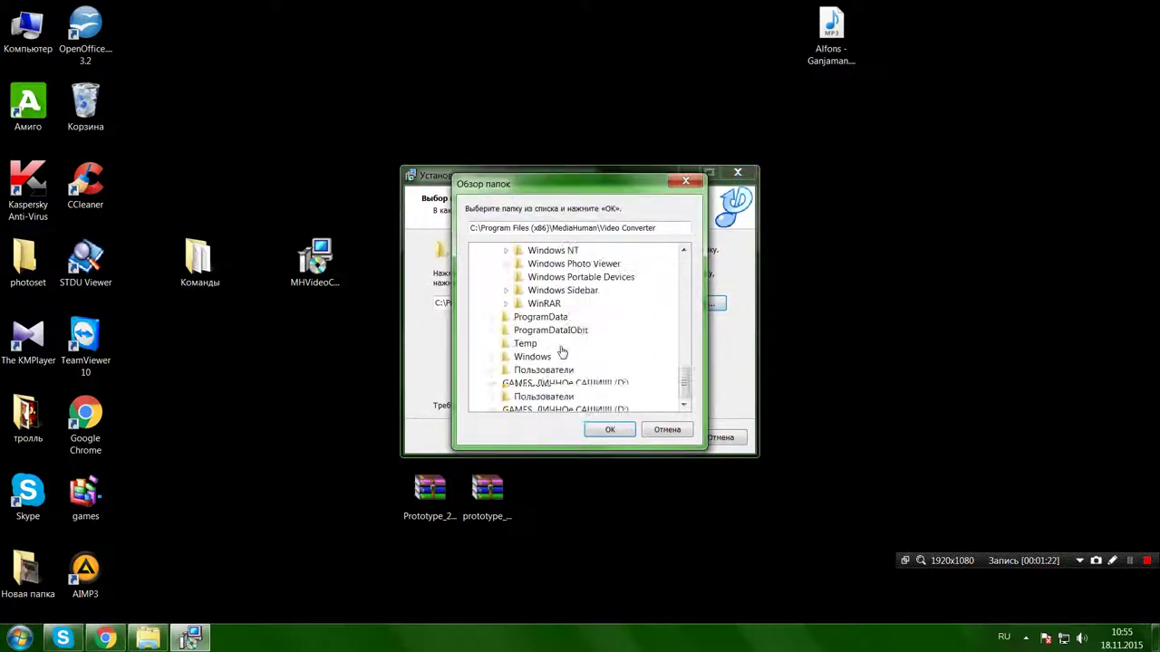
left_click(565, 383)
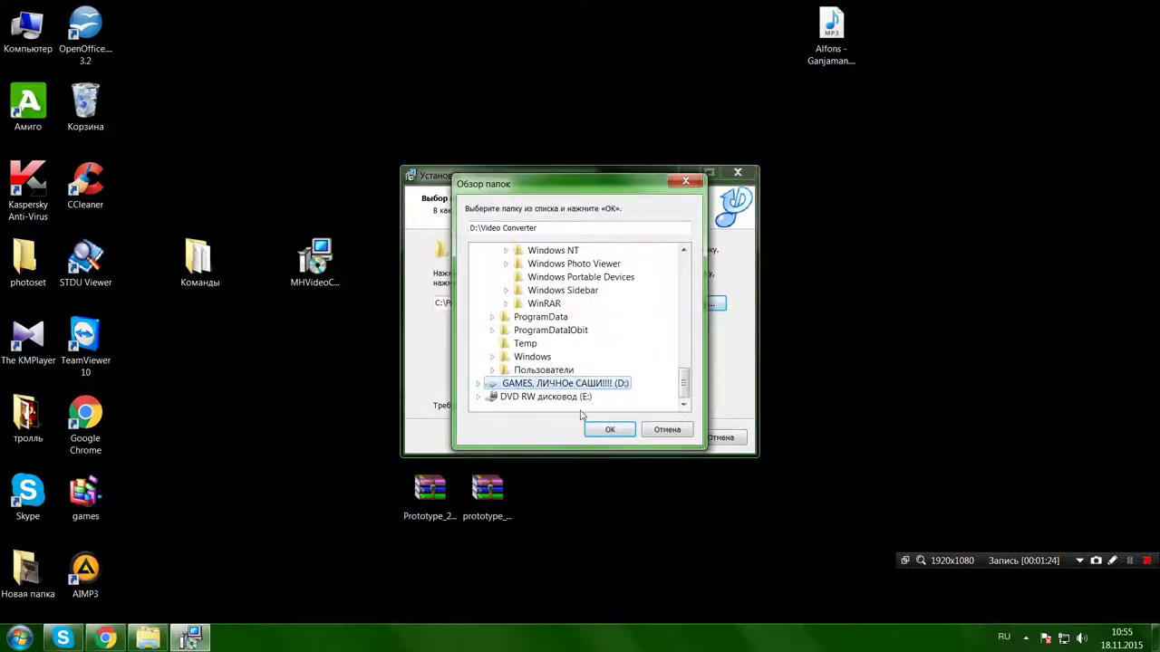
left_click(607, 430)
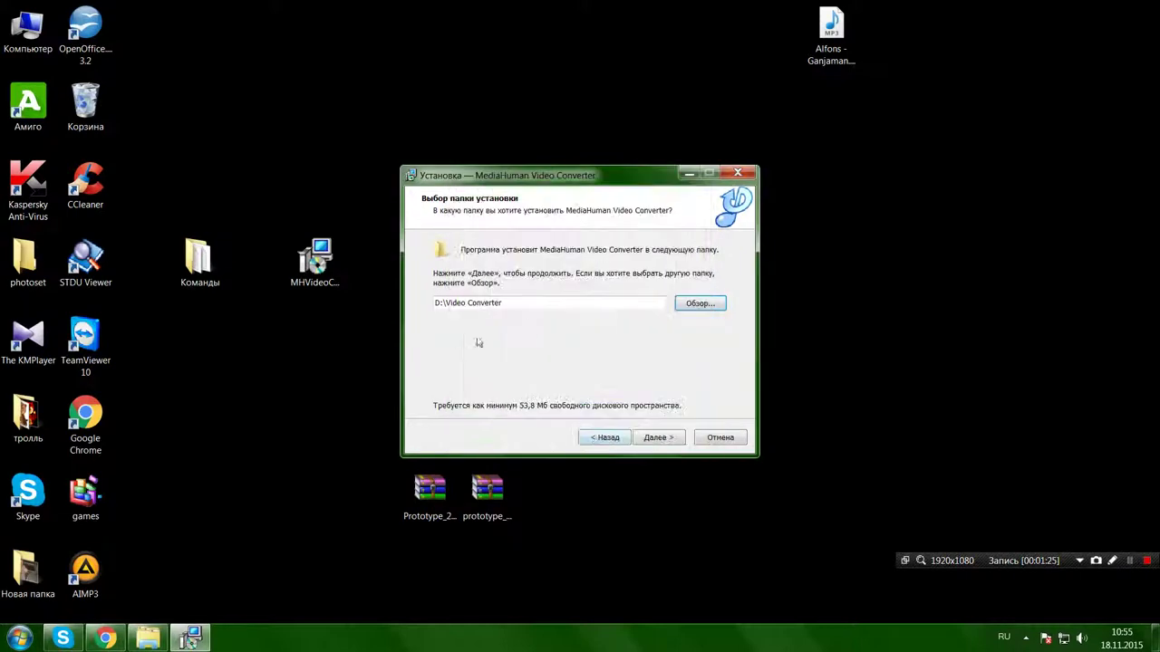
left_click(658, 438)
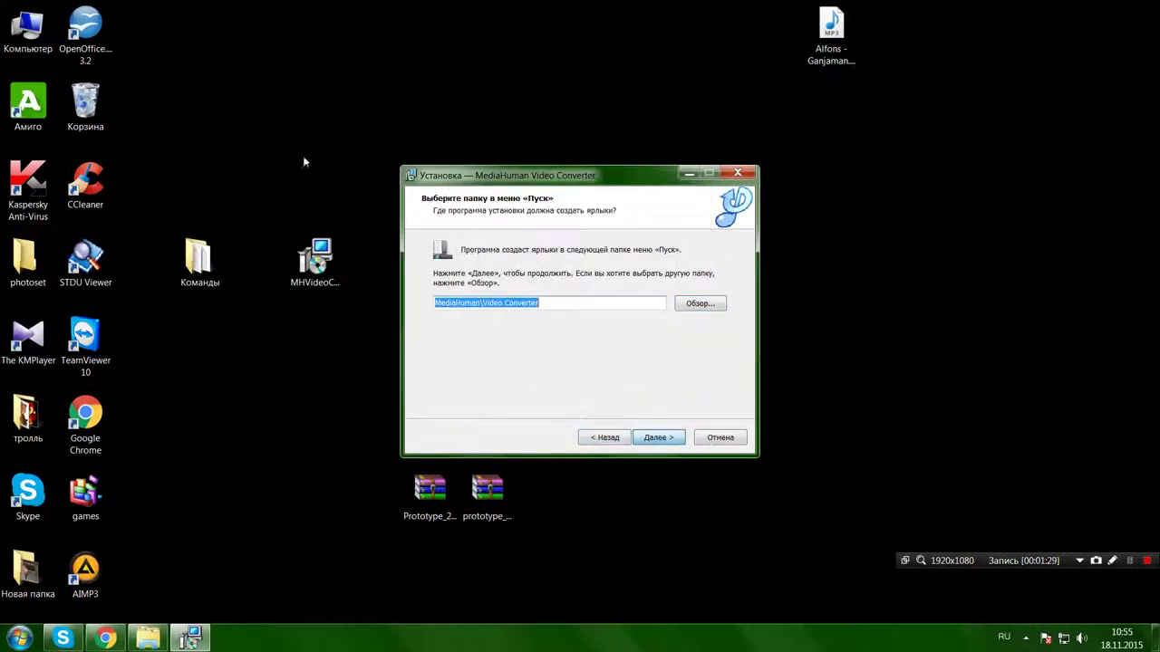
Keep the MediaHuman\Video Converter Start menu folder and turn off creating desktop icons.
left_click(659, 439)
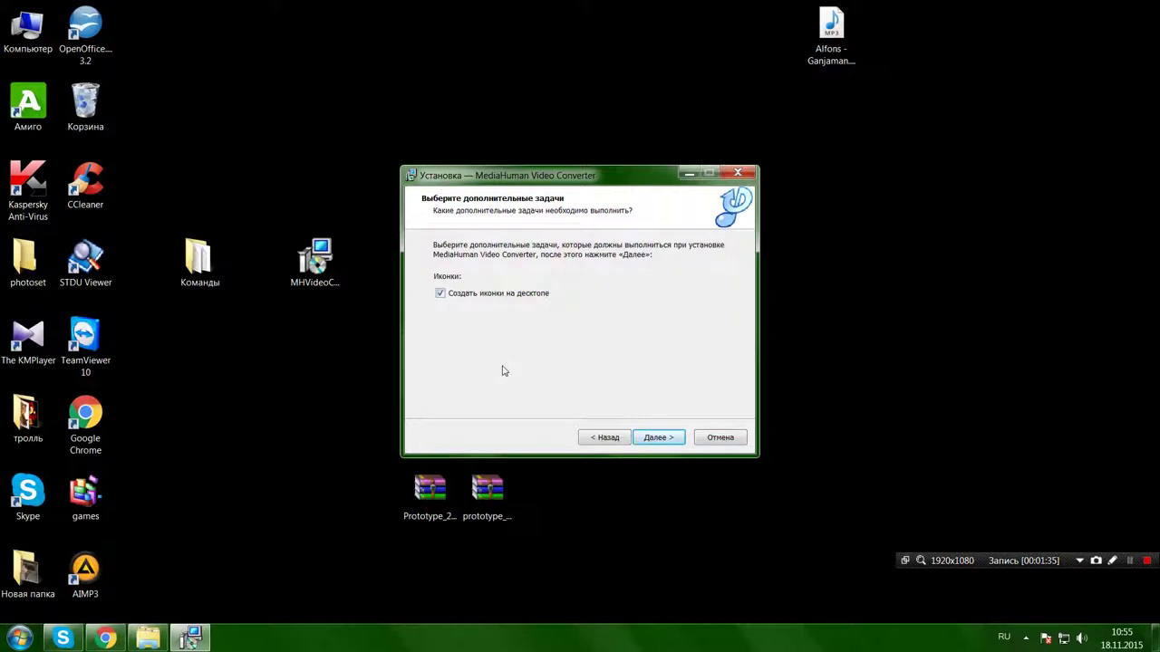
left_click(441, 293)
left_click(653, 440)
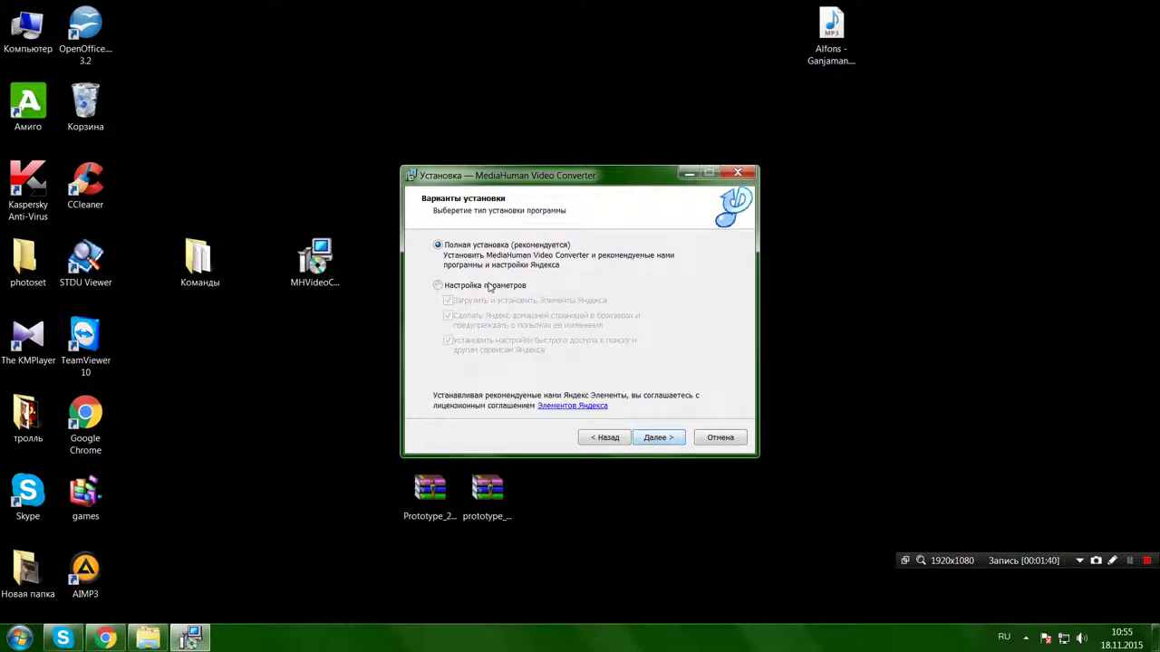
Choose custom installation settings with all three Yandex options cleared, and decline downloading and installing Yandex Browser.
left_click(486, 287)
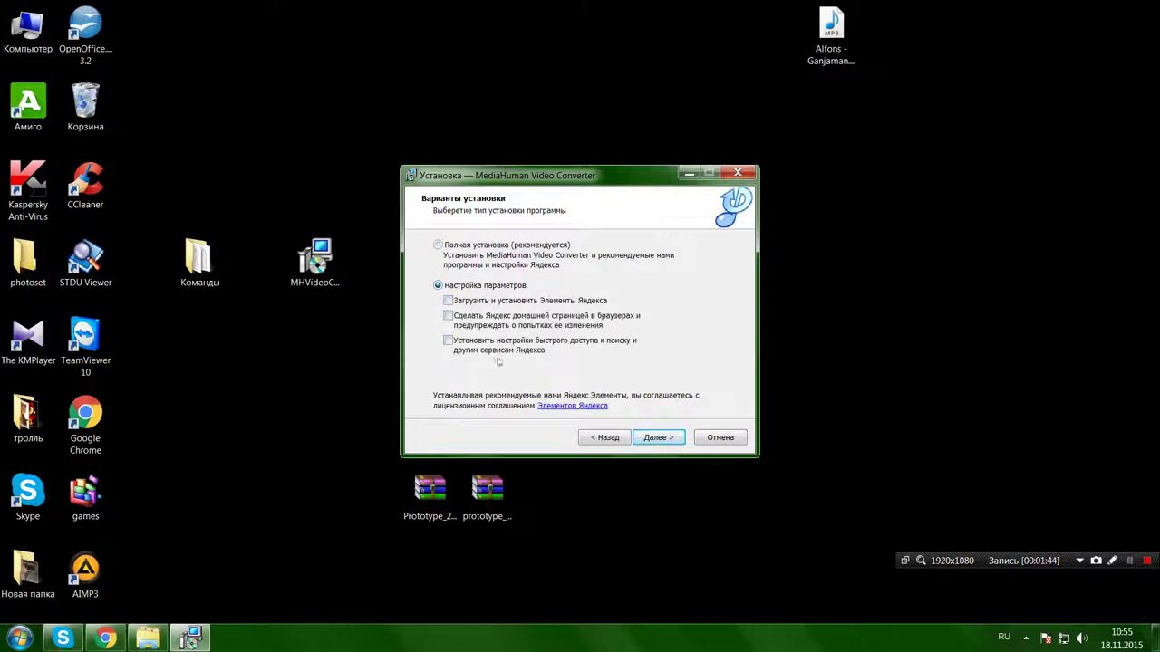
left_click(673, 438)
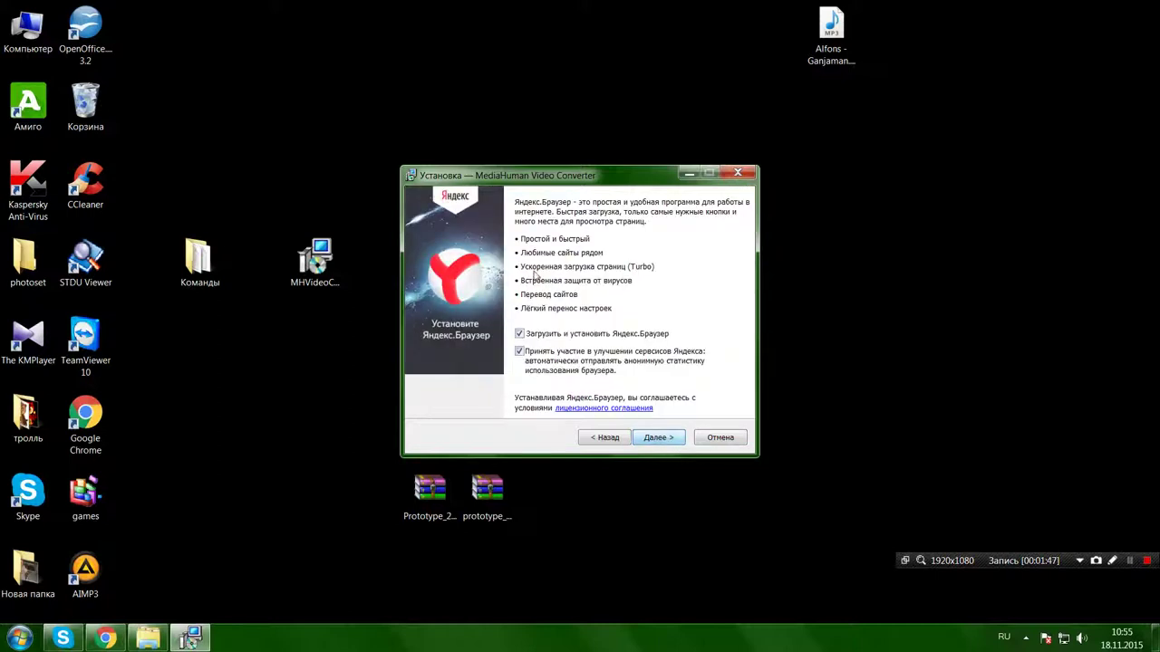
left_click(520, 335)
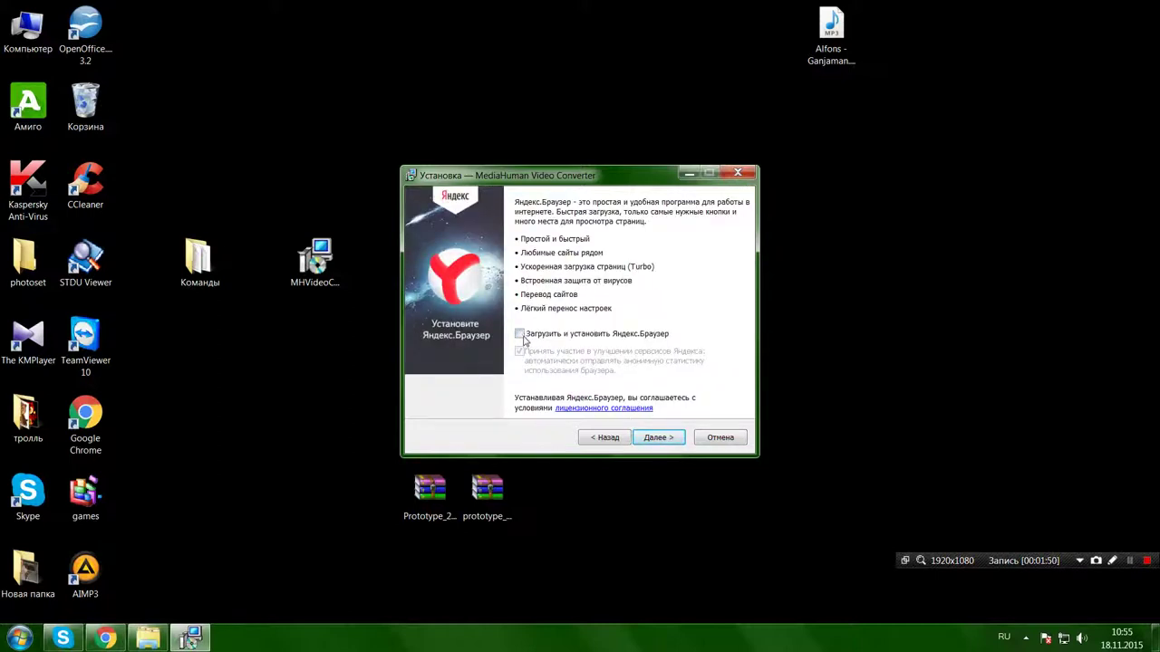
left_click(520, 335)
left_click(520, 335)
left_click(673, 439)
Install MediaHuman Video Converter, finish the setup with the program set to launch, and reposition the installer icon on the desktop.
left_click(671, 439)
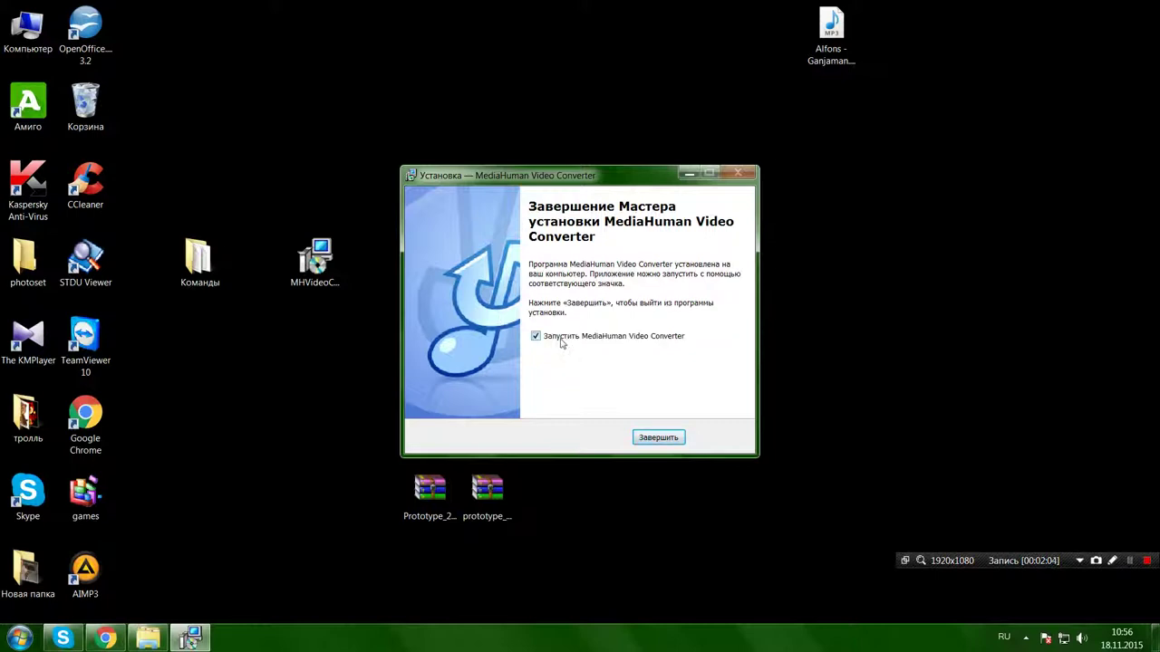
left_click(659, 440)
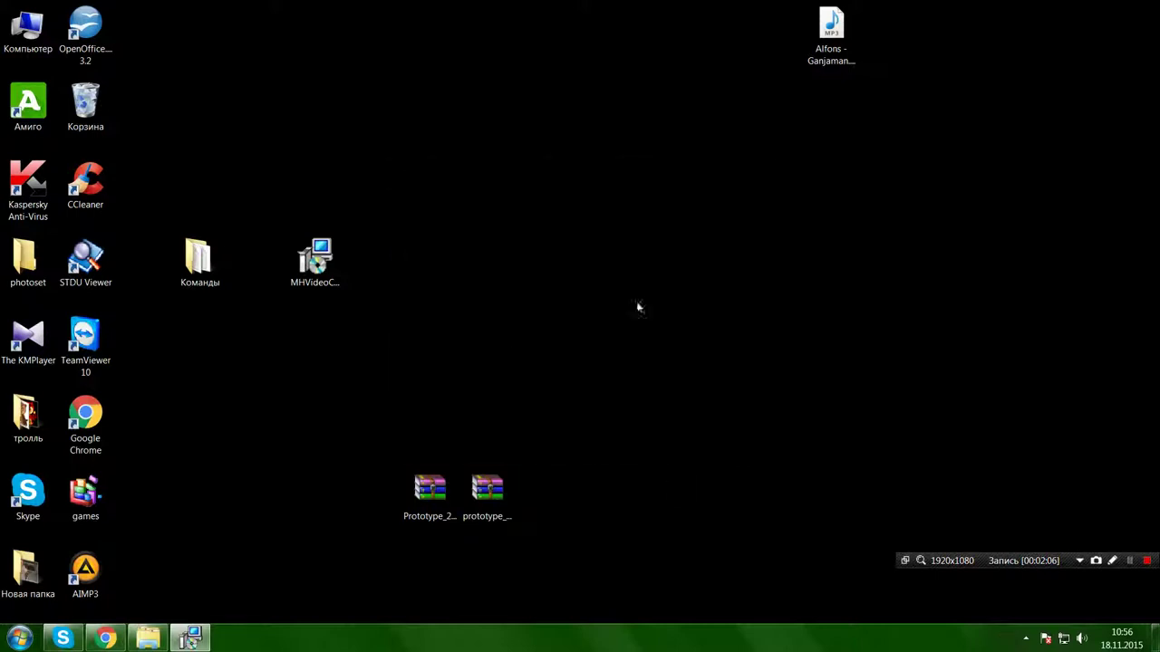
left_click_drag(315, 261, 216, 322)
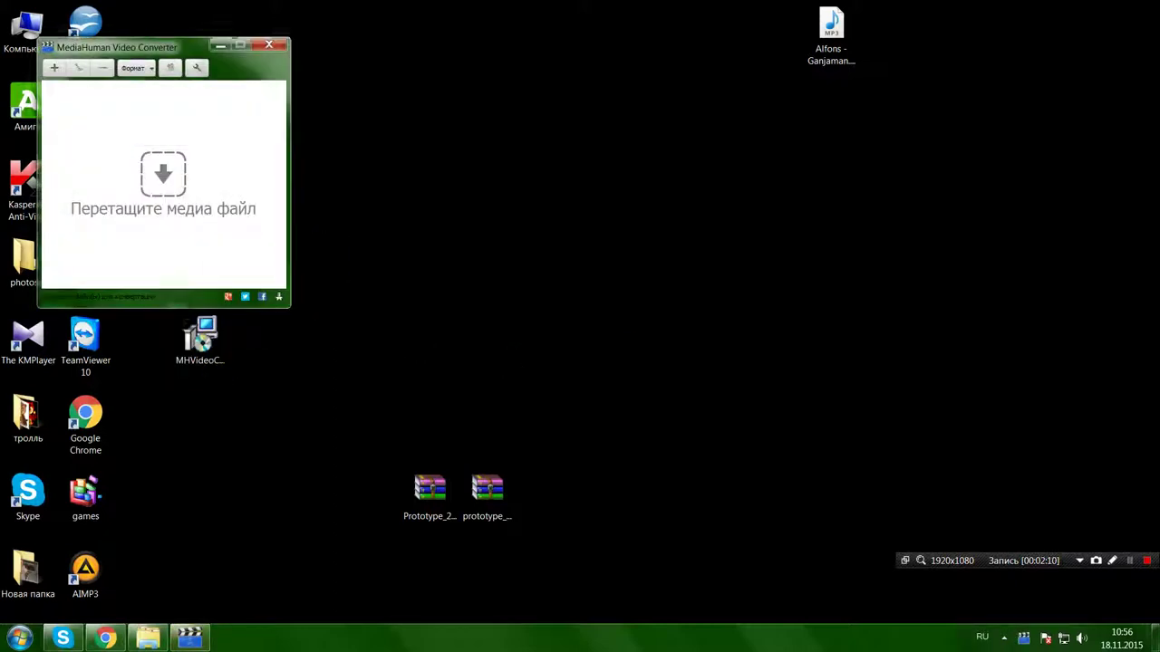
Add "Выживания в minecraft 1.7.10! Плоский мир, серия #1.avi" from the lolol folder to the MediaHuman Video Converter list.
left_click_drag(173, 54, 602, 189)
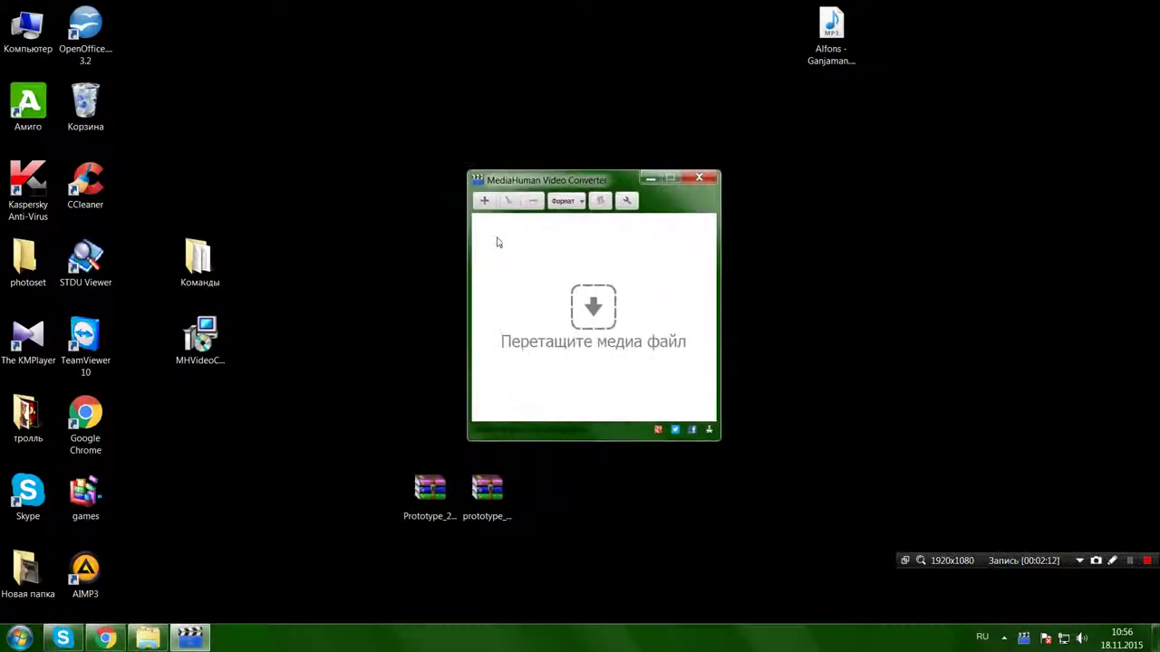
key("alt+Tab")
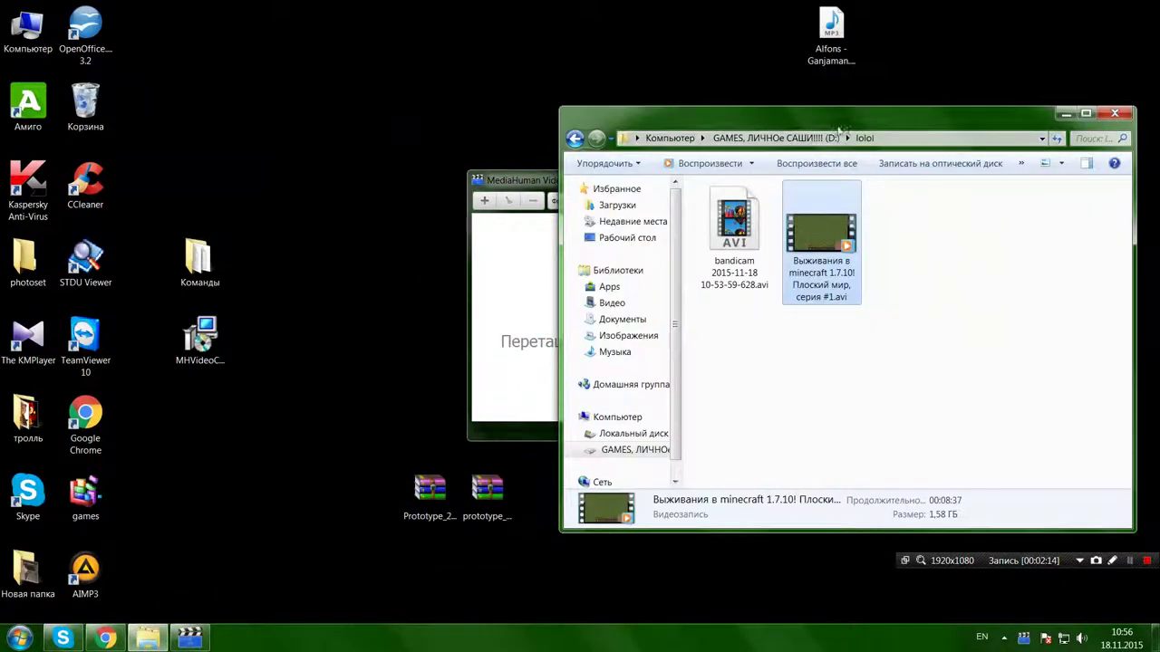
left_click_drag(833, 131, 1044, 227)
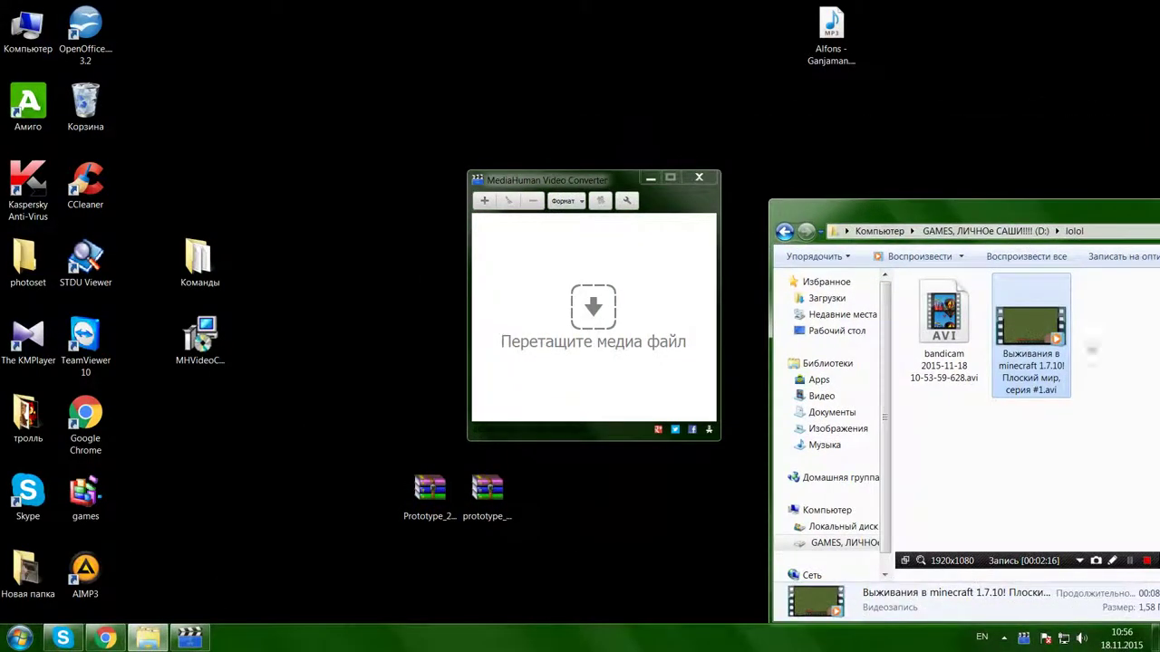
left_click_drag(600, 301, 562, 291)
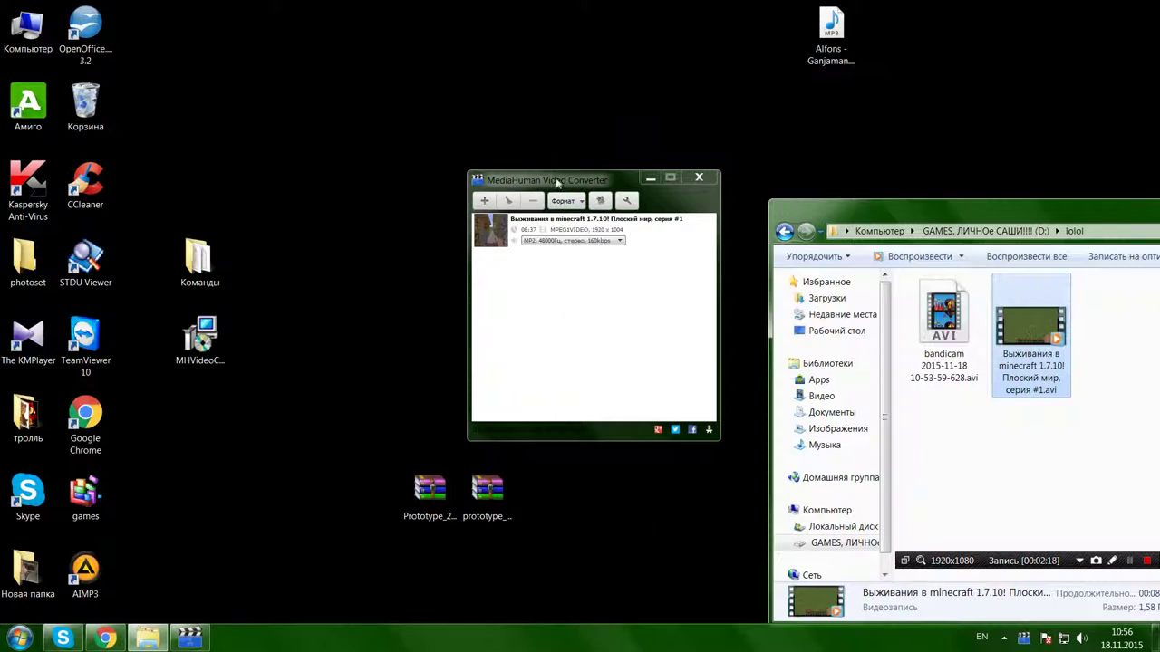
Try to start converting the listed Minecraft video without choosing an output format.
left_click(623, 230)
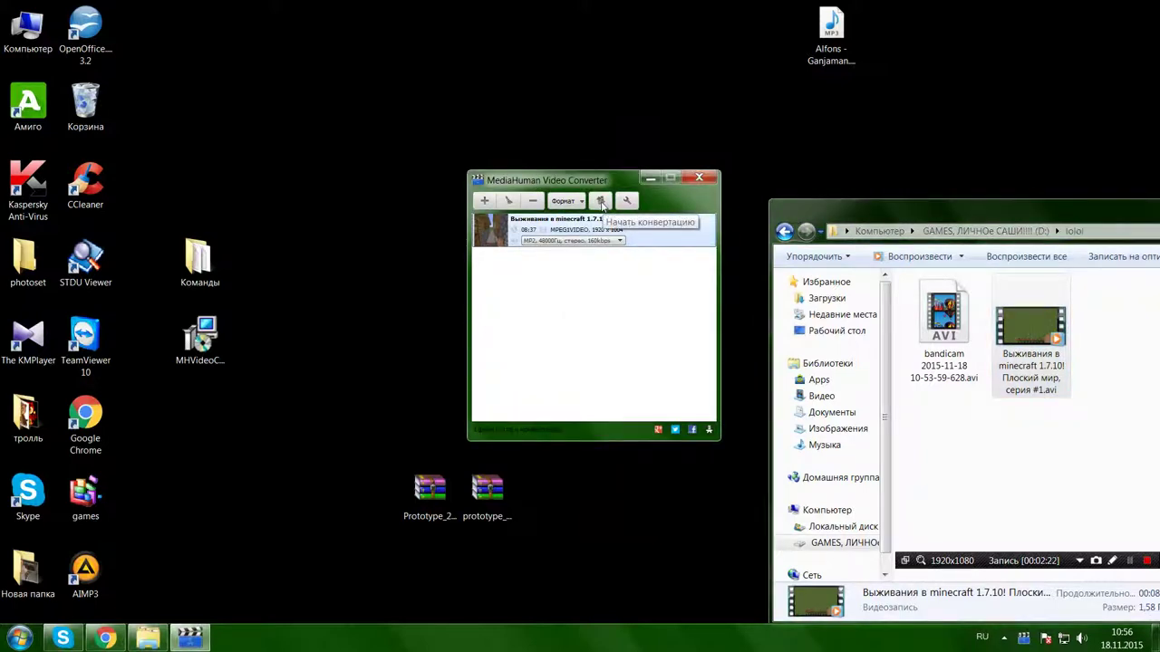
left_click(601, 202)
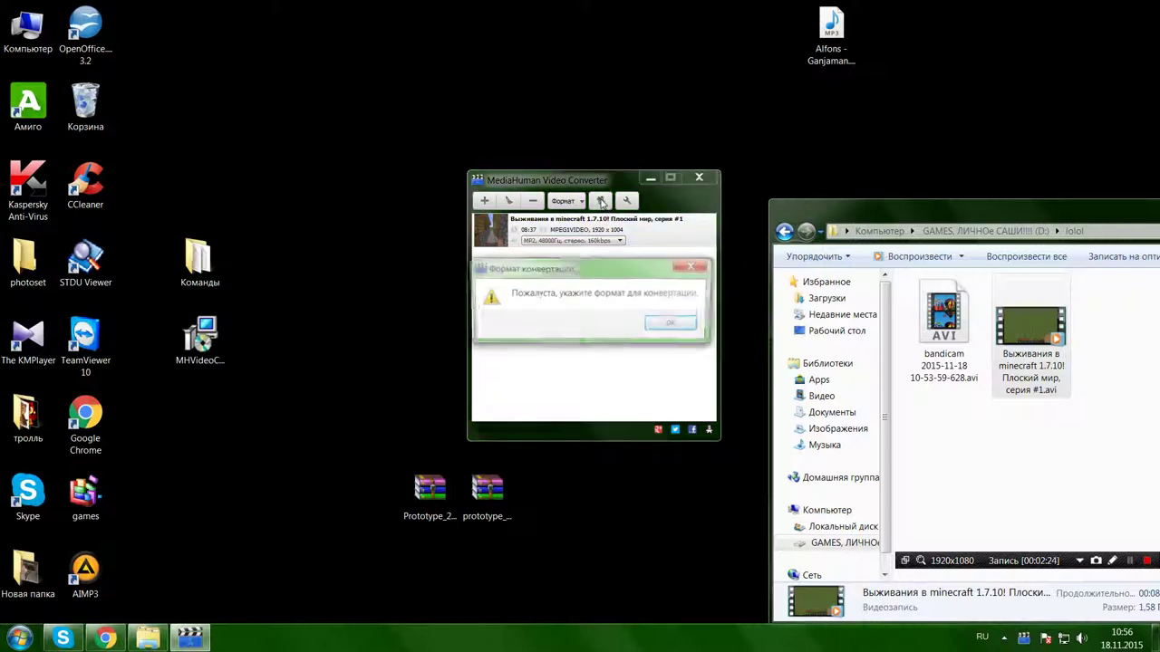
left_click(673, 326)
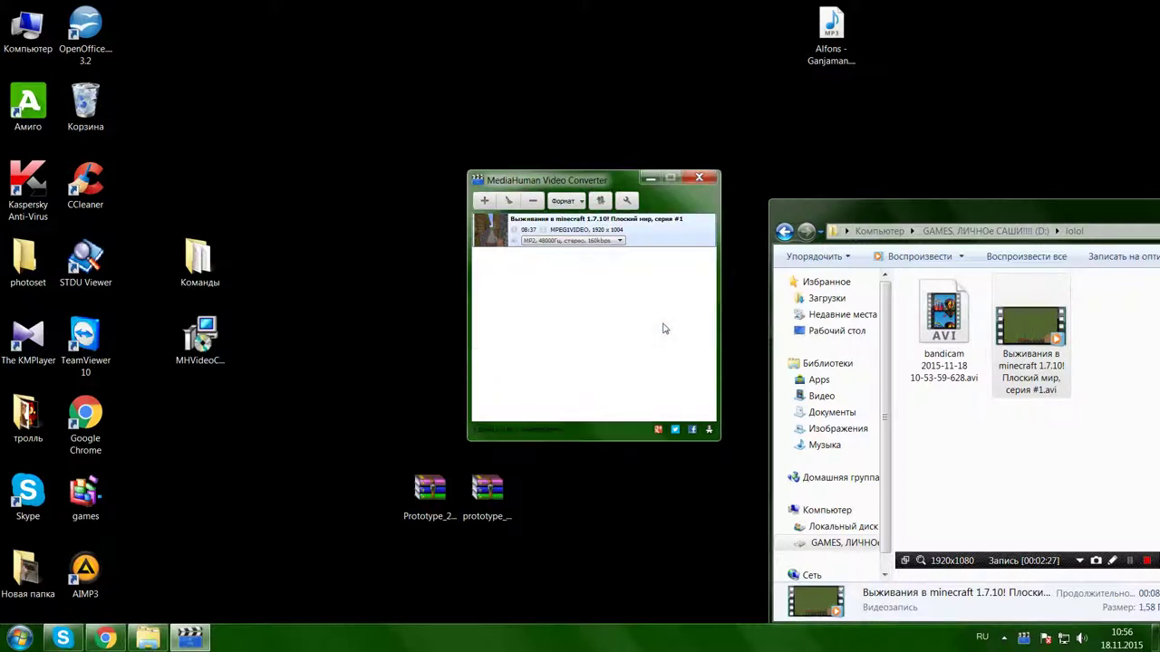
left_click(602, 242)
left_click(601, 242)
Set the conversion profile to YouTube Video, YouTube - 1080p, and start converting the listed video.
left_click(564, 200)
left_click(571, 258)
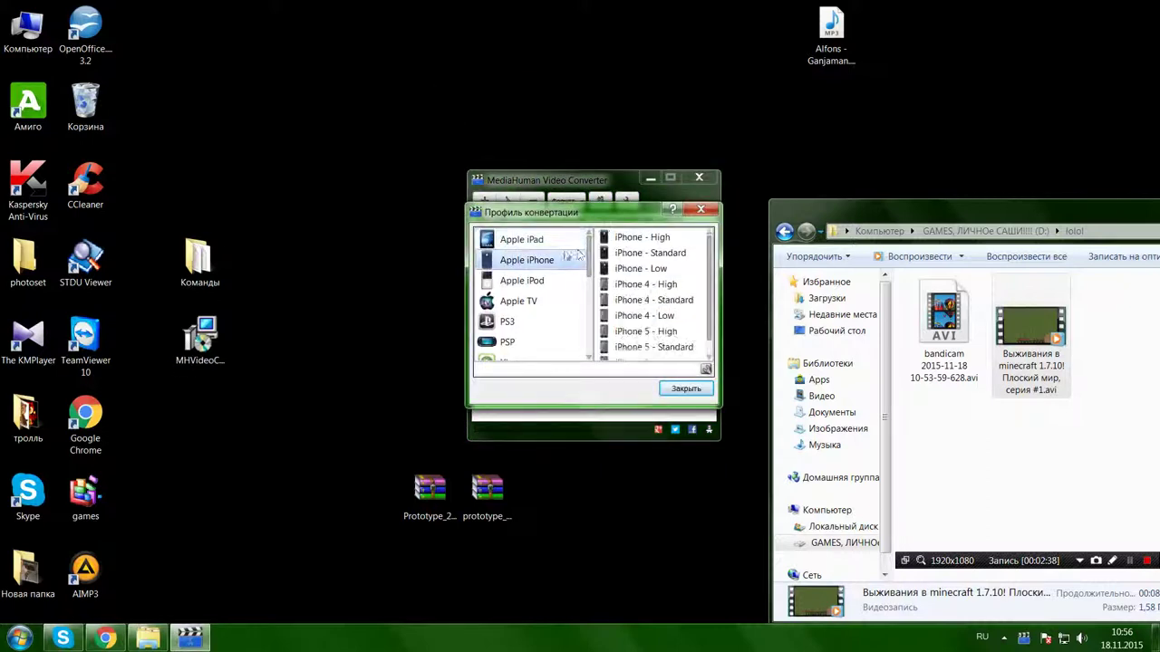
scroll(590, 261, "down", 1)
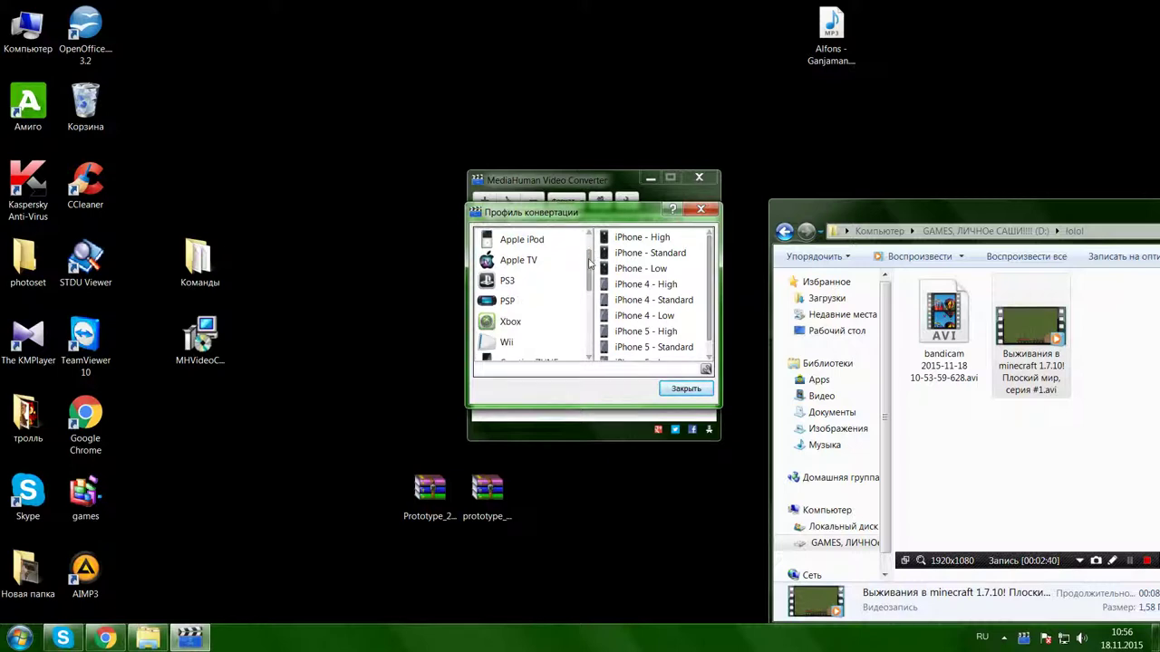
scroll(588, 267, "down", 3)
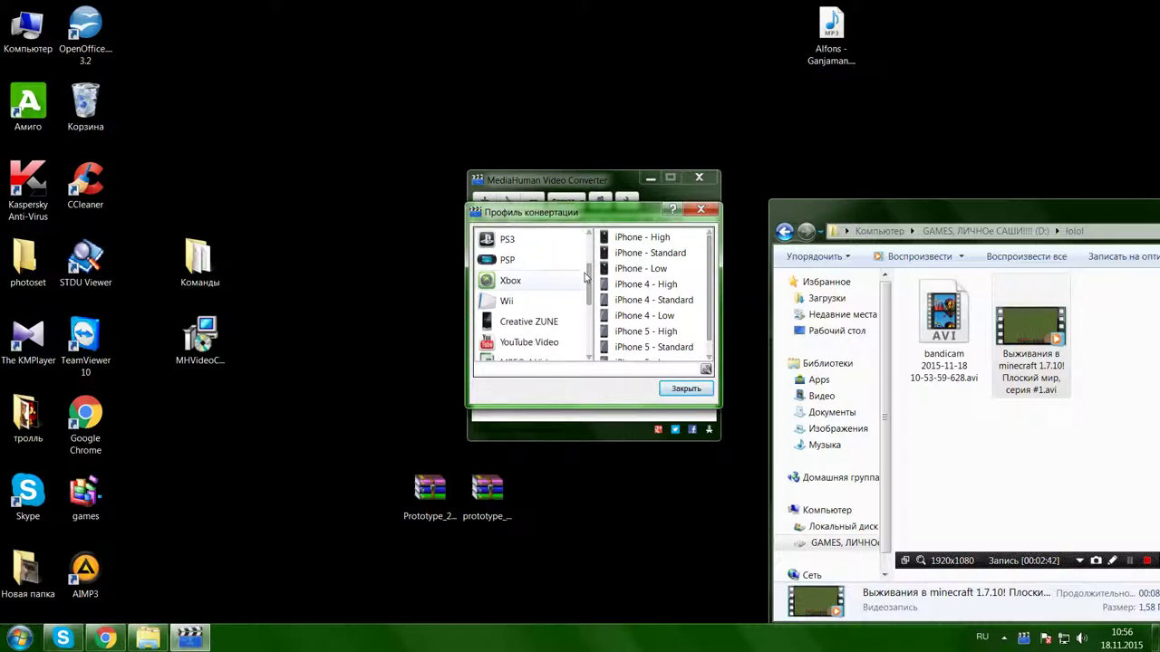
scroll(583, 287, "down", 1)
left_click(530, 301)
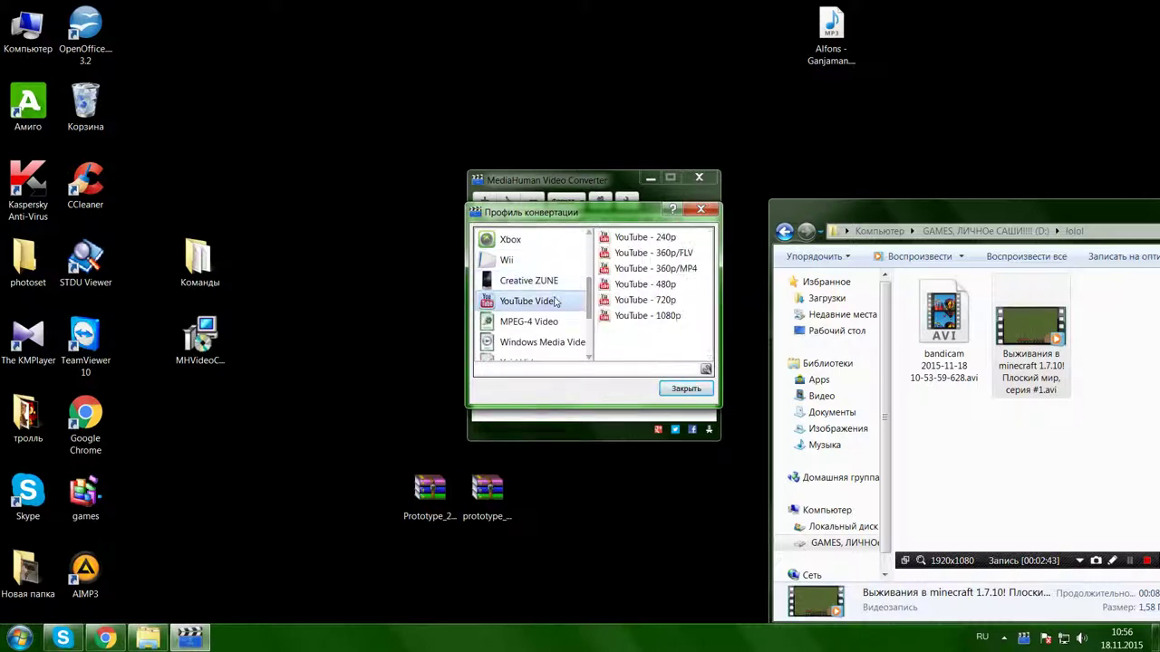
double_click(648, 316)
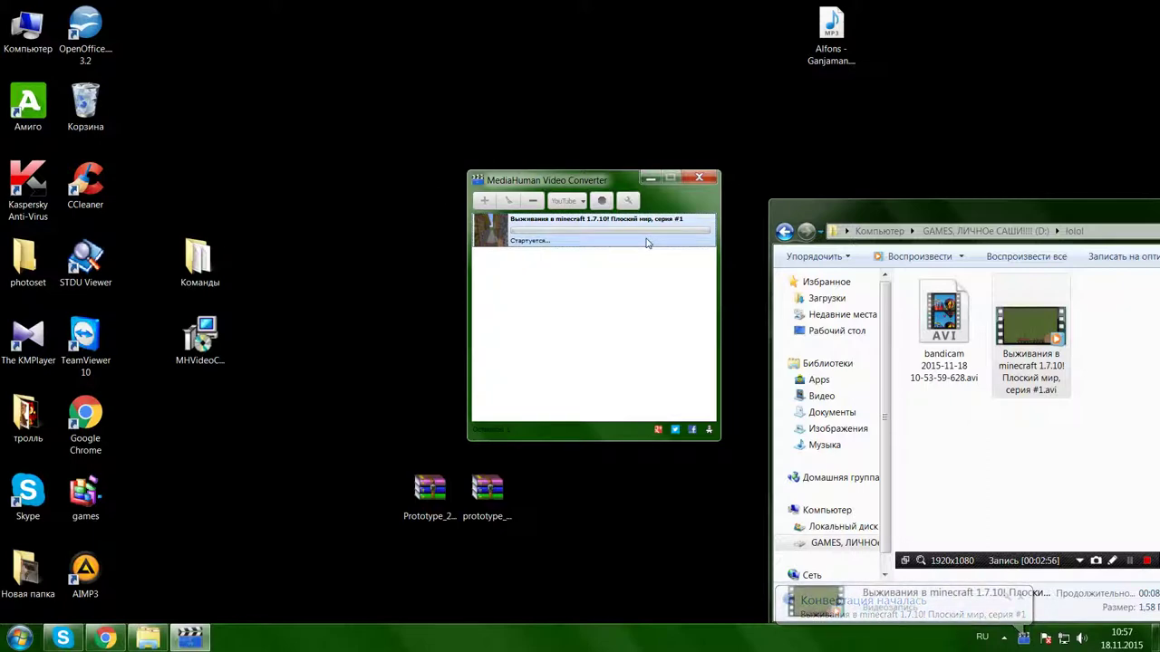
Close the lolol folder window and minimize the Chrome and Bandicam windows.
left_click_drag(816, 208, 244, 204)
left_click(752, 201)
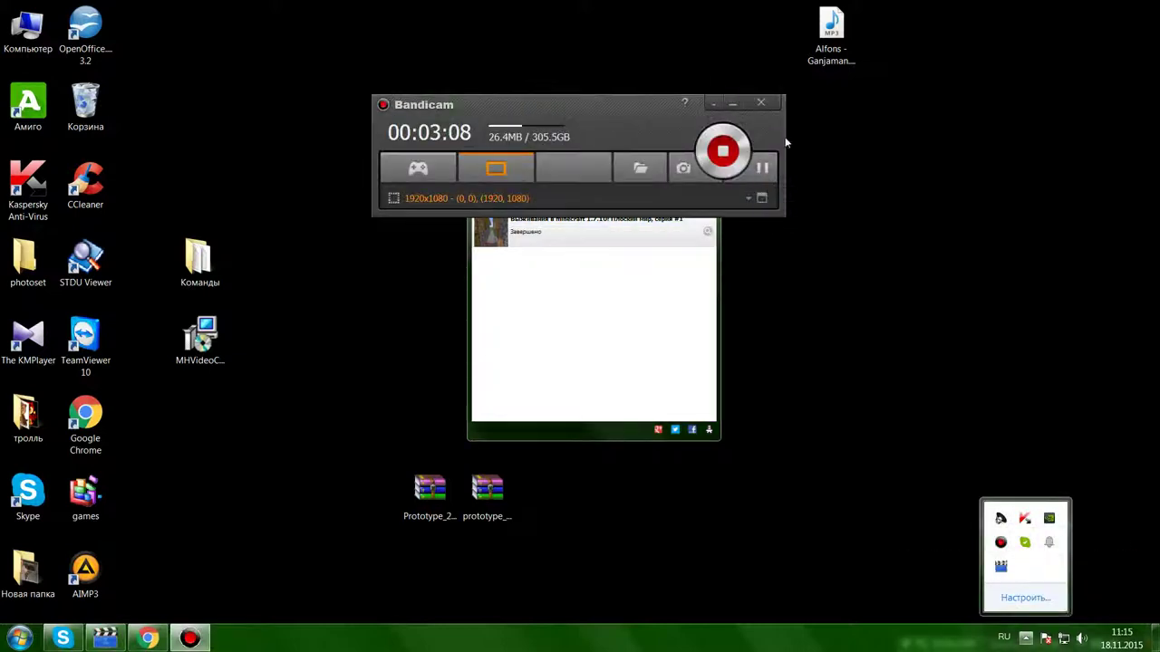
left_click(786, 143)
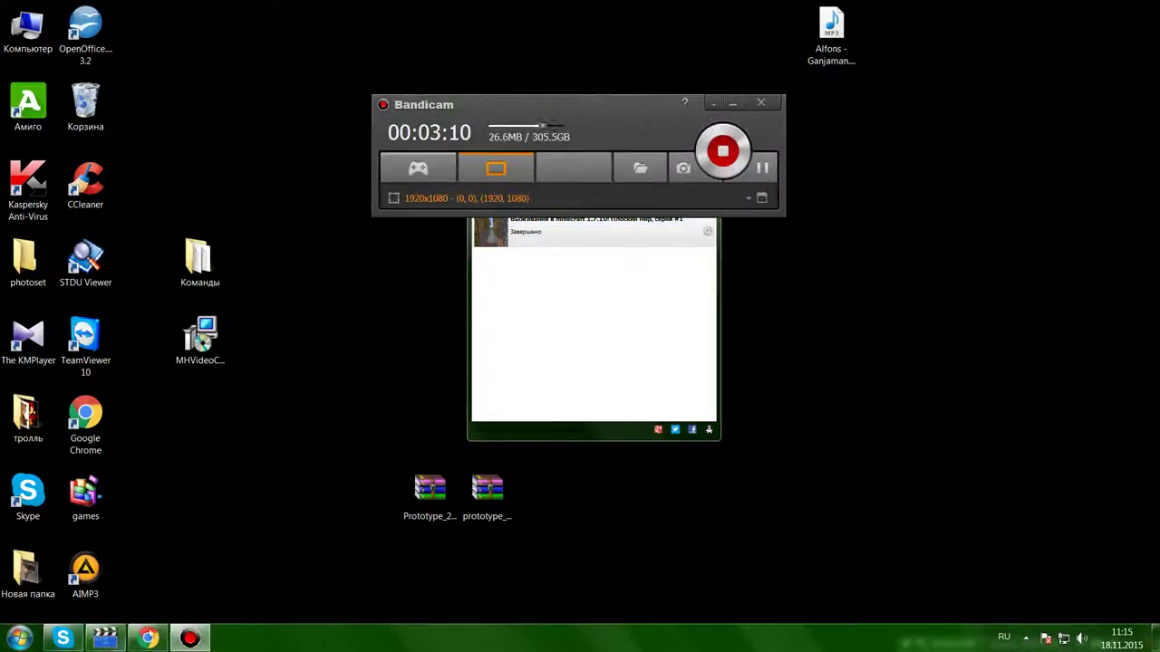
left_click(148, 639)
left_click(343, 231)
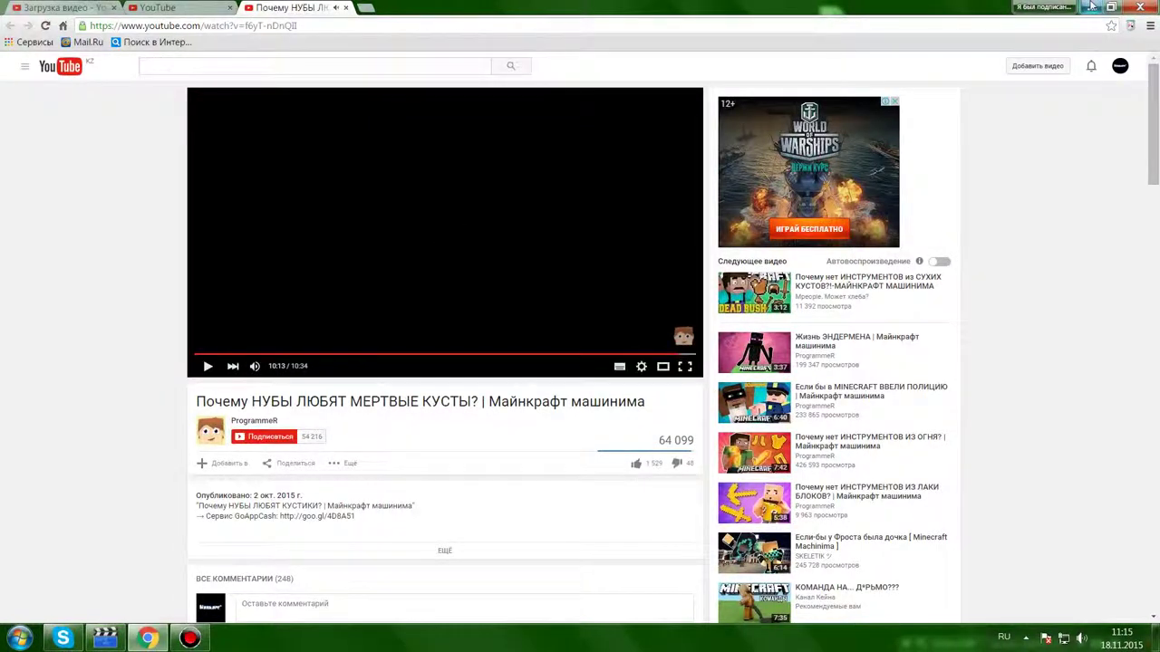
left_click(1091, 7)
left_click(732, 103)
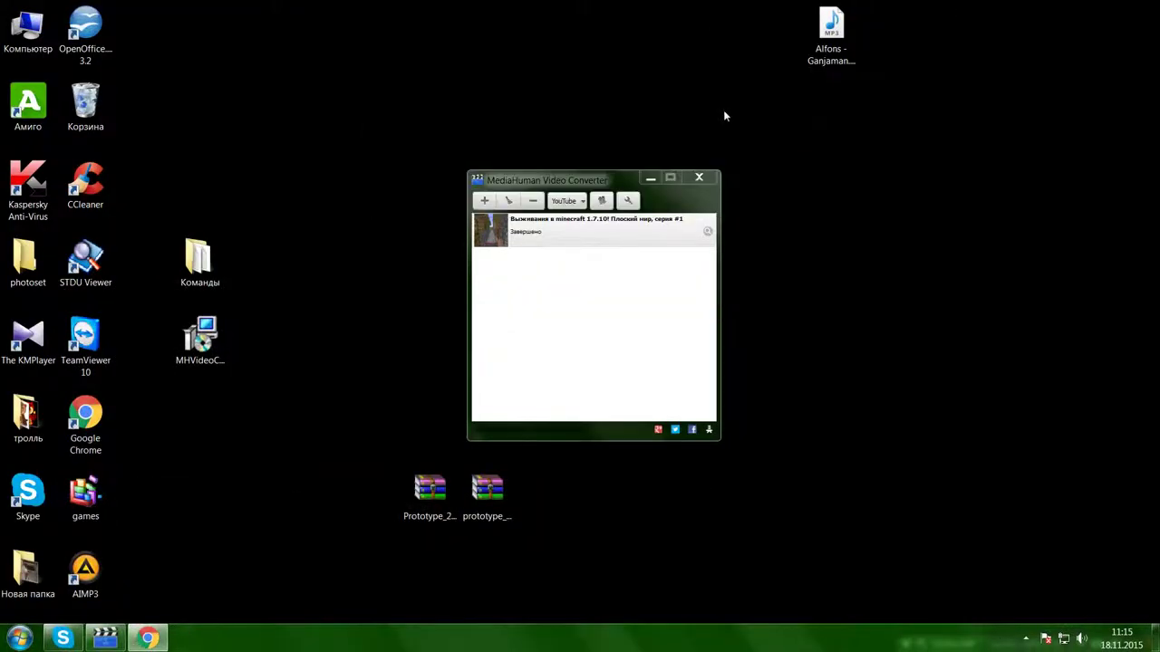
Open the finished conversion's output folder and move "Выживания в minecraft 1.7.10! Плоский мир, серия #1.mp4" to the desktop.
left_click_drag(600, 181, 574, 233)
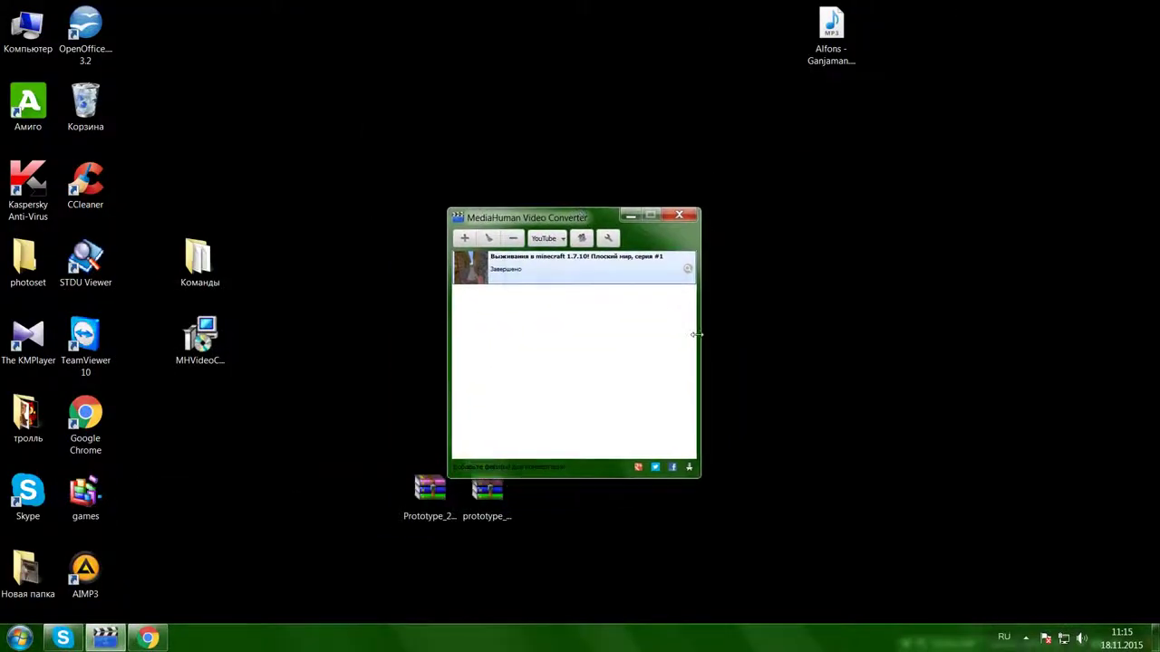
left_click(689, 270)
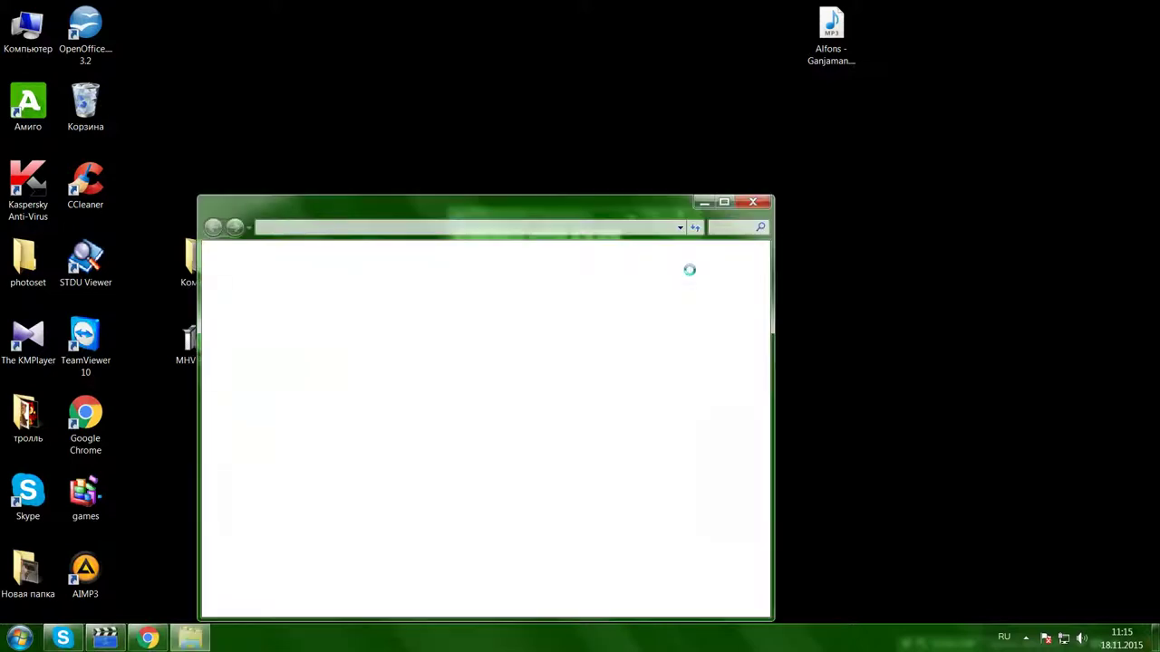
left_click_drag(440, 209, 537, 146)
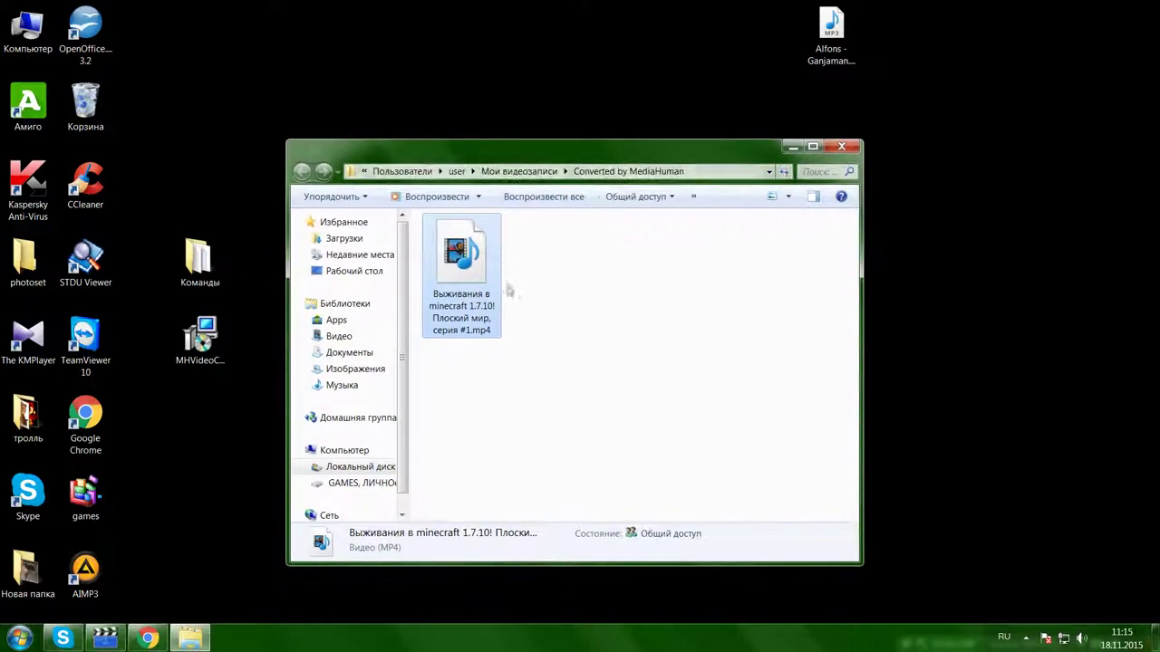
left_click_drag(460, 262, 233, 114)
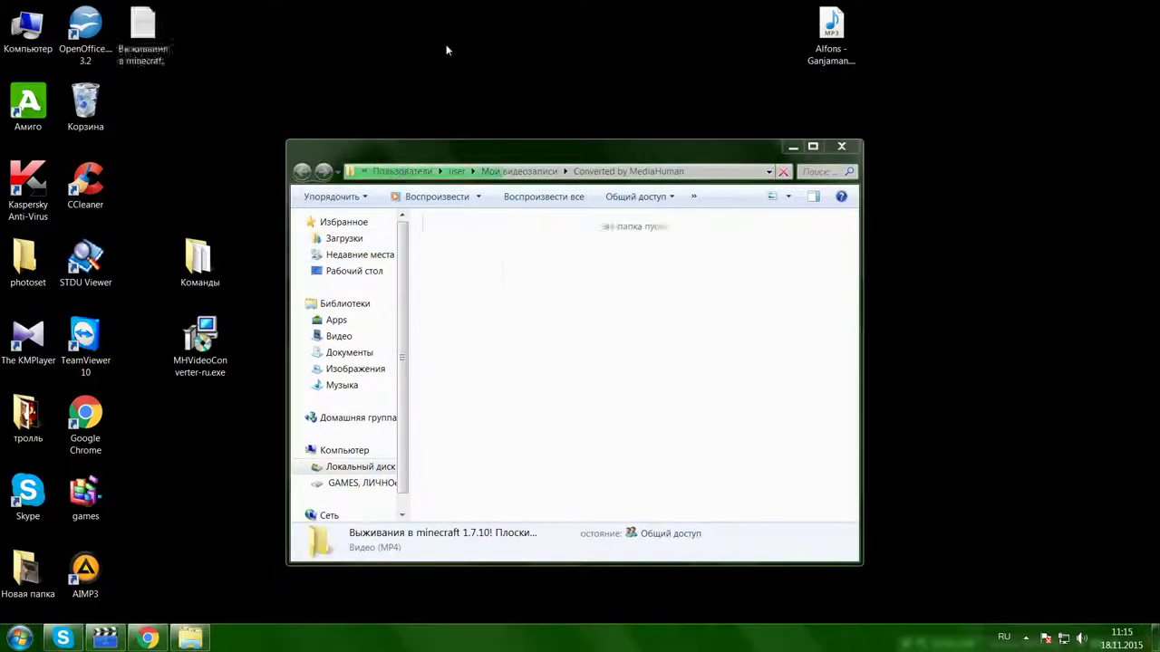
Close the output folder and MediaHuman Video Converter, and delete the MHVideoConverter-ru.exe installer to the Recycle Bin.
left_click(841, 146)
left_click(680, 215)
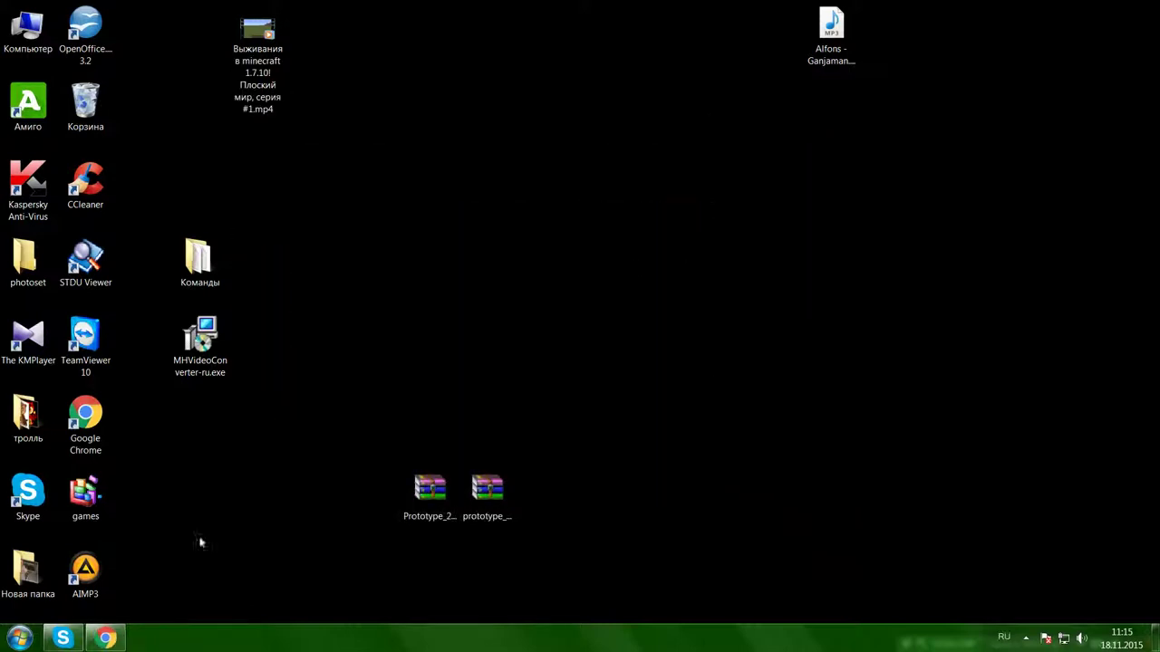
left_click_drag(200, 340, 88, 104)
Switch to Chrome and start uploading the converted Minecraft MP4 from the desktop on the YouTube upload page.
left_click(106, 639)
left_click(150, 8)
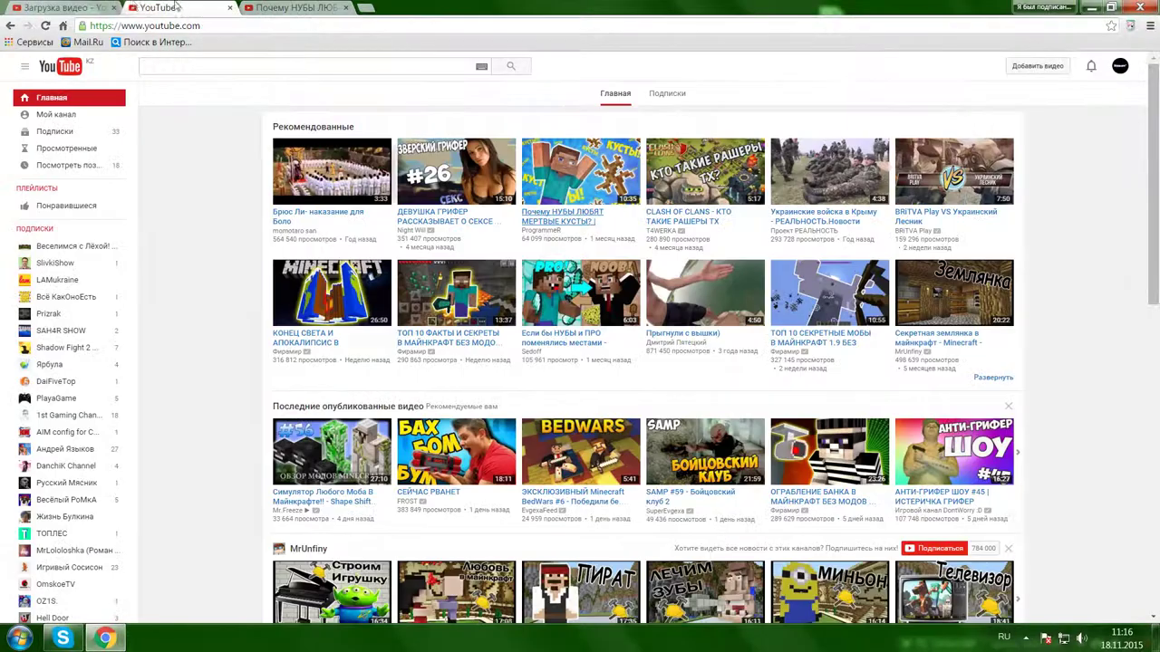
left_click(5, 6)
double_click(688, 3)
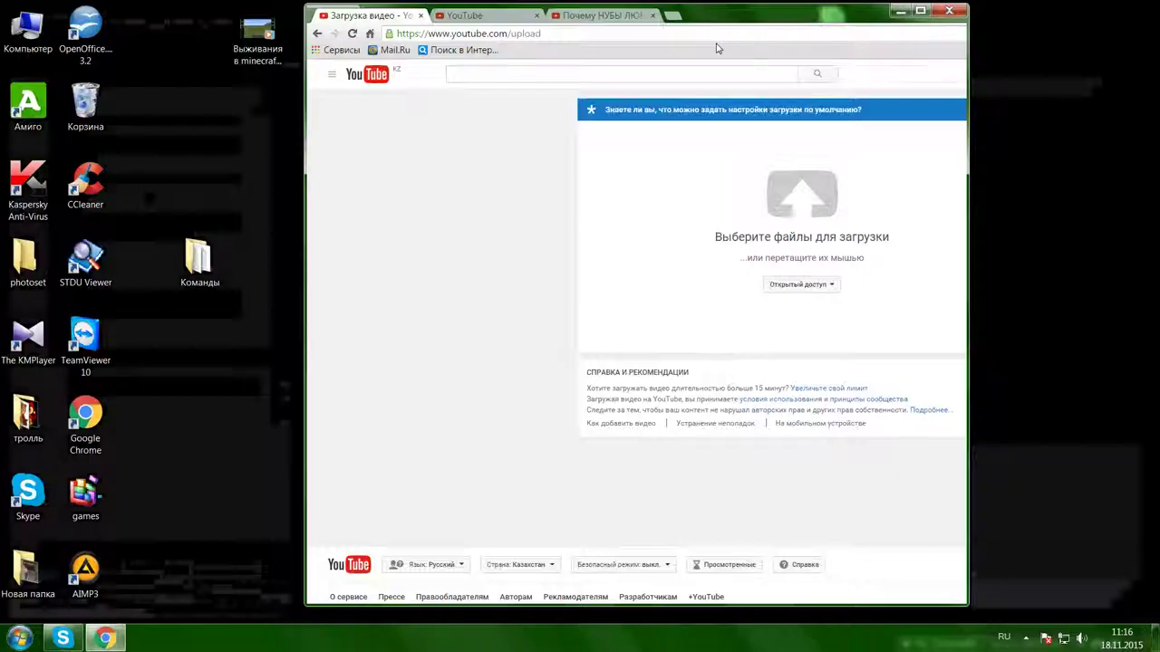
left_click_drag(258, 36, 509, 240)
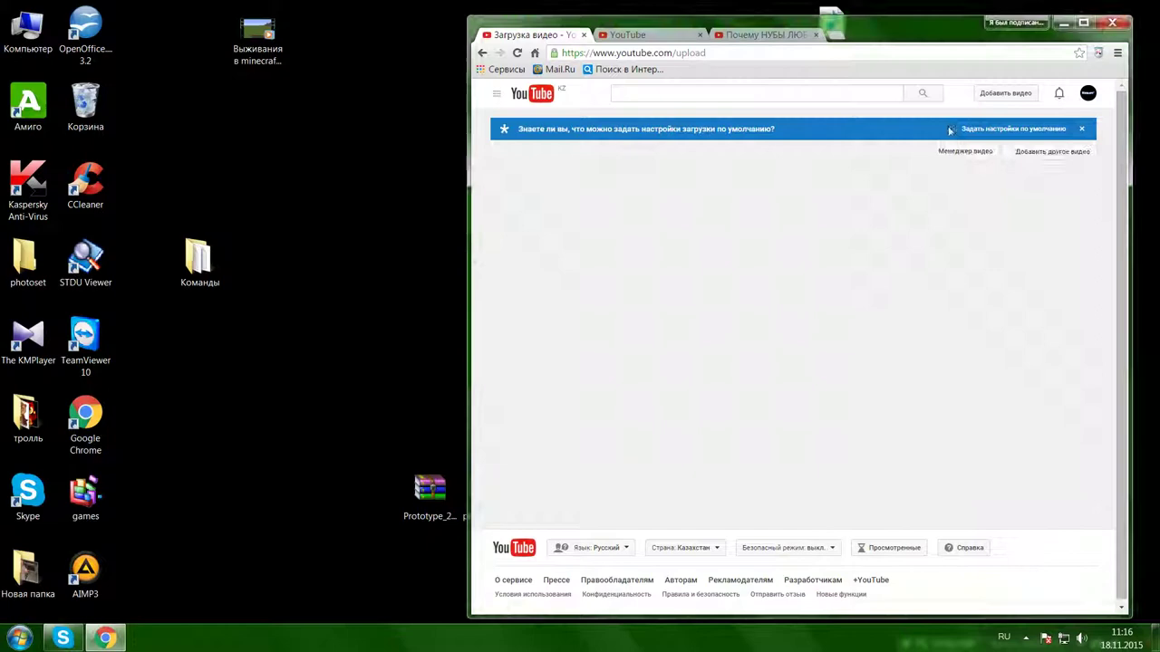
left_click(1083, 22)
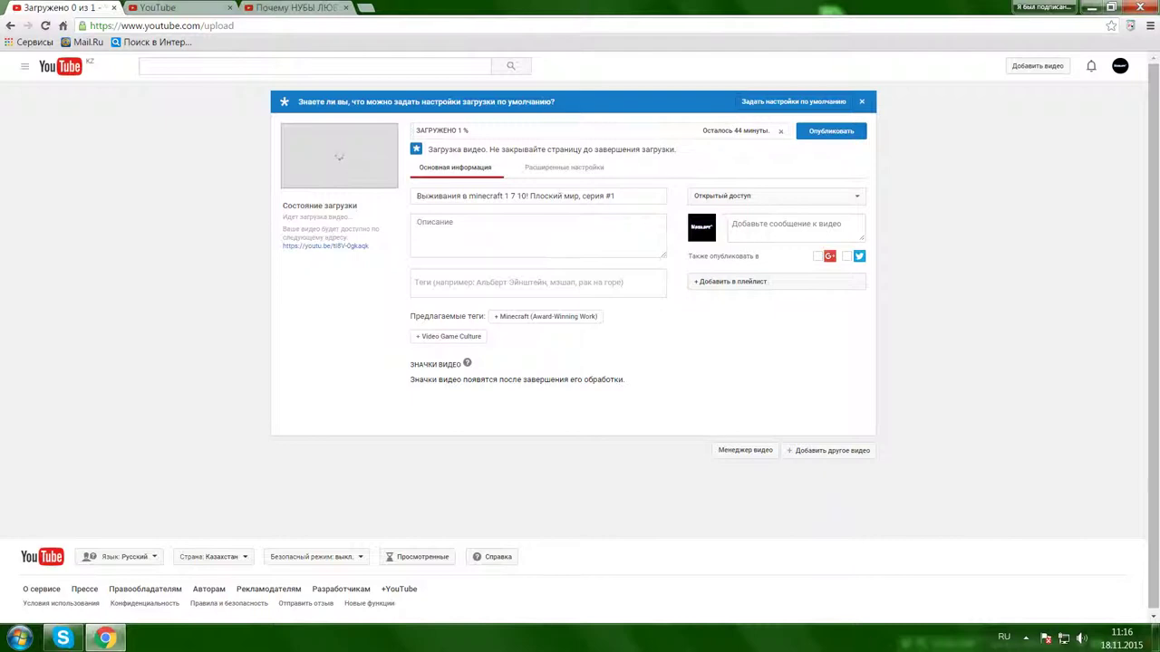
Dismiss the upload defaults notice, cancel the YouTube video upload and minimize Chrome.
left_click(862, 102)
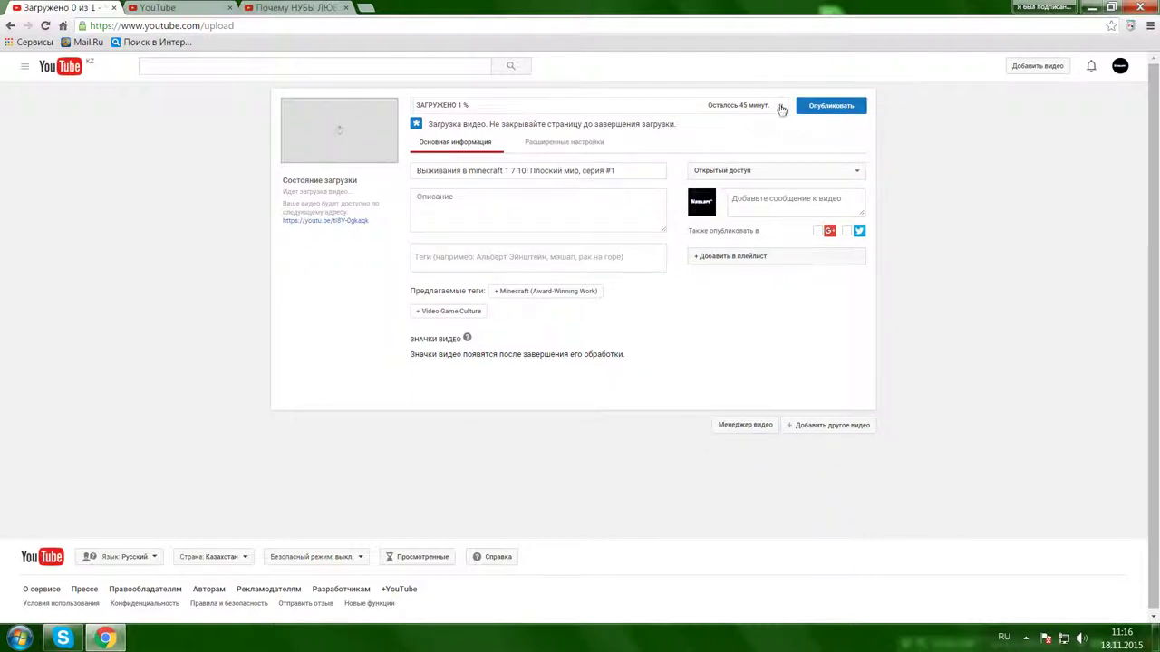
left_click(783, 106)
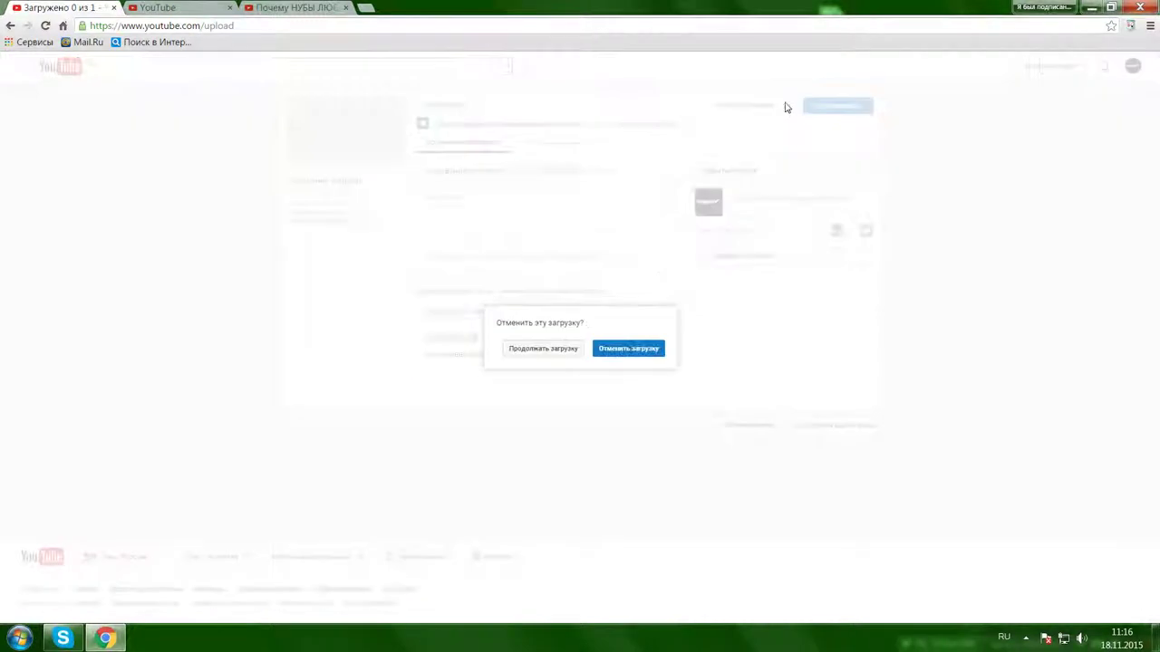
left_click(623, 350)
left_click(156, 7)
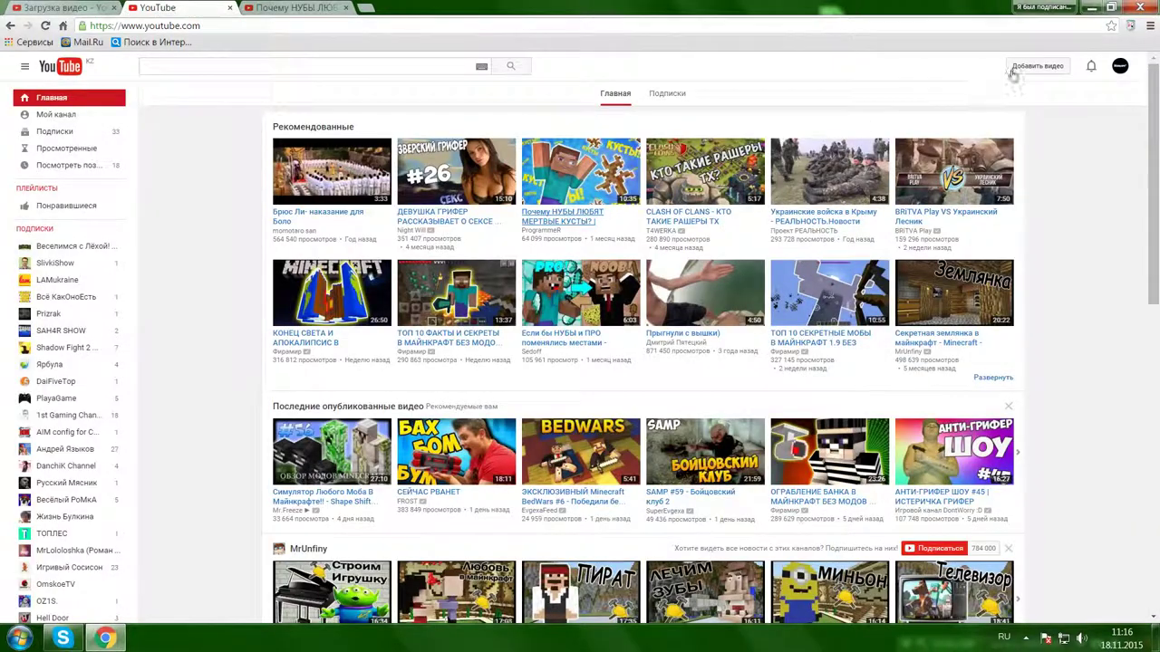
left_click(1092, 6)
left_click_drag(391, 290, 607, 403)
left_click_drag(343, 162, 924, 431)
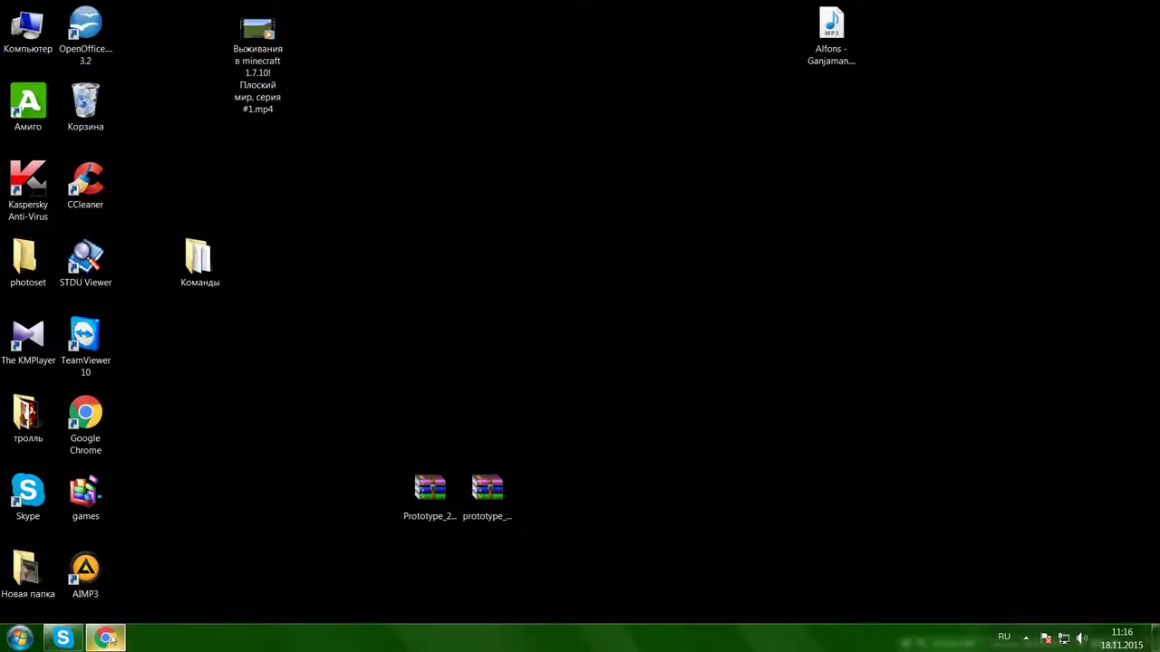
Restore the hidden Bandicam window and reposition it on the desktop.
left_click(1026, 638)
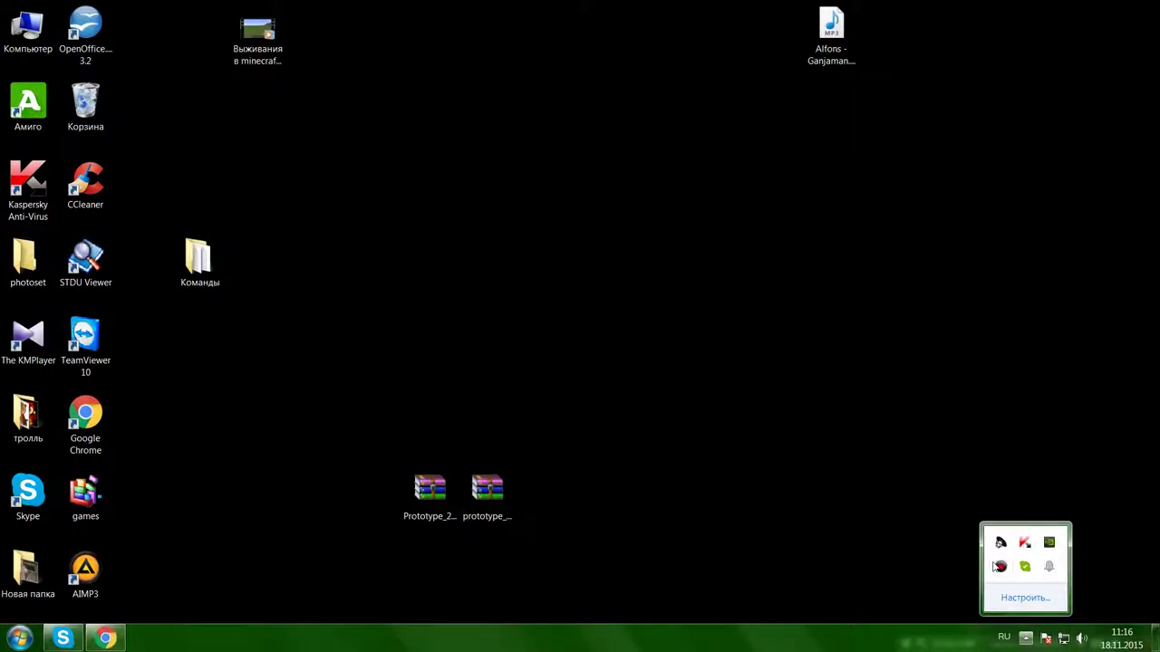
left_click(1000, 566)
left_click_drag(556, 96, 449, 151)
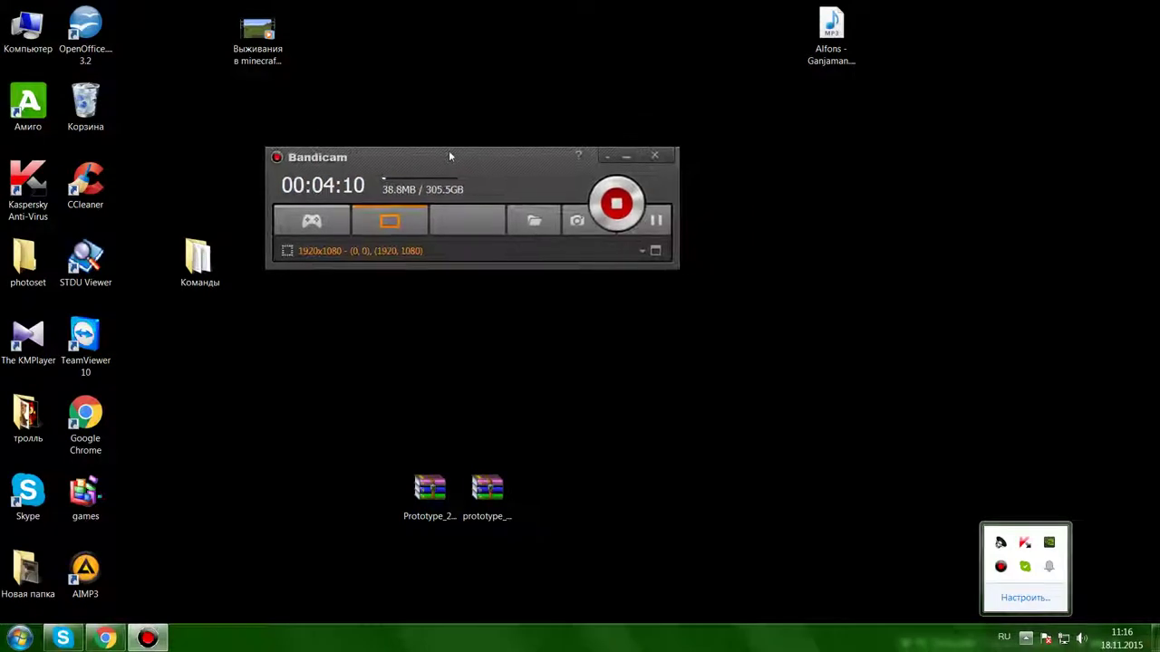